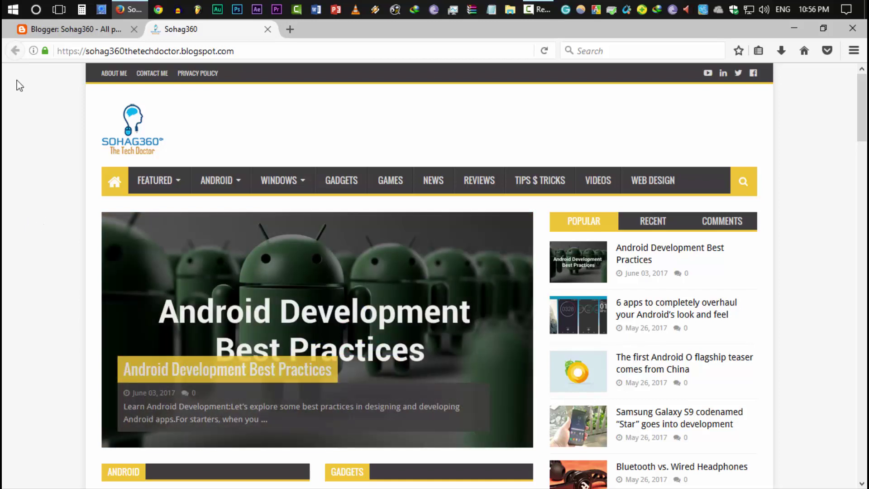
- Examine the logo's position in the blog header and the About Me section in the footer
{"action": "left_click_drag", "start_coordinate": [137, 142], "coordinate": [422, 138]}
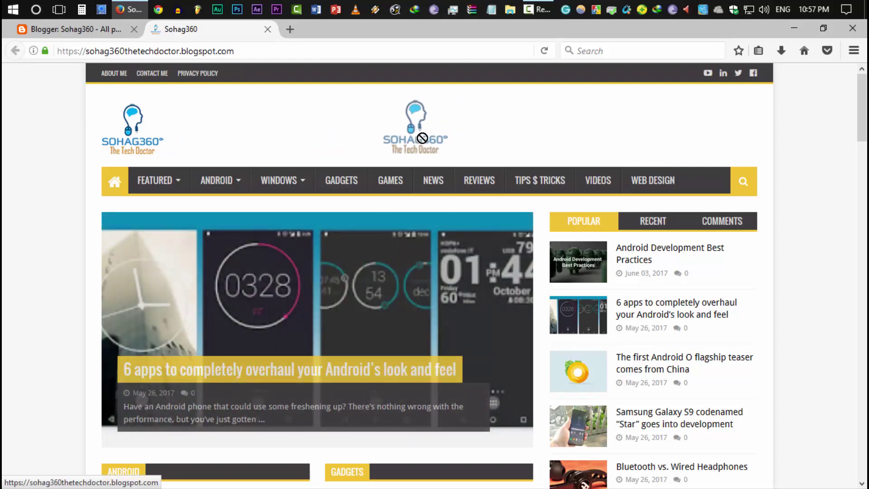
{"action": "left_click_drag", "start_coordinate": [423, 138], "coordinate": [421, 138]}
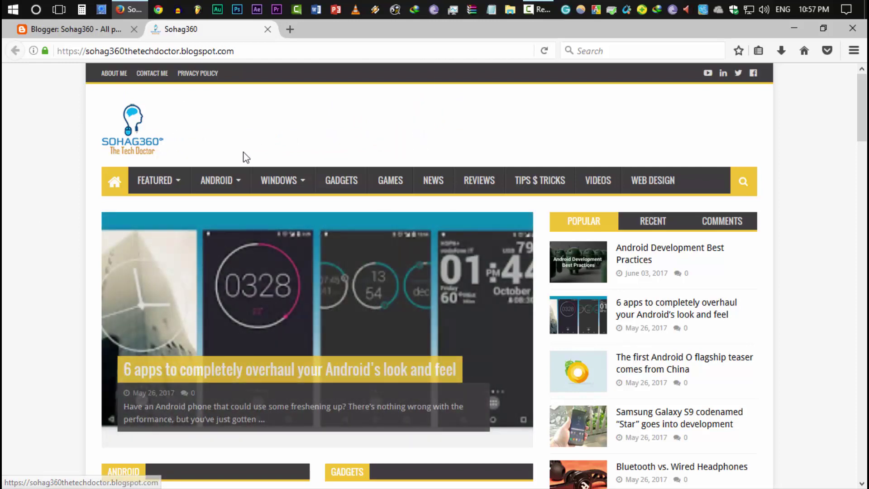
{"action": "left_click_drag", "start_coordinate": [138, 149], "coordinate": [417, 137]}
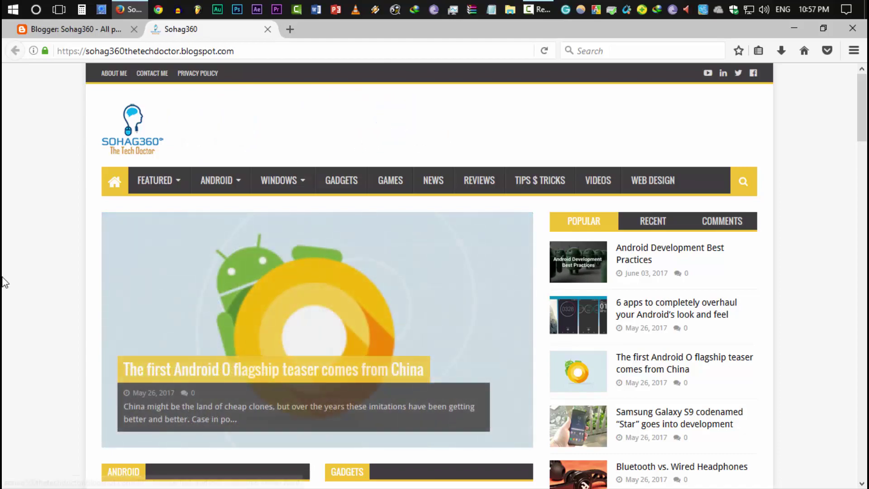
{"action": "scroll", "coordinate": [4, 277], "scroll_direction": "down", "scroll_amount": 20}
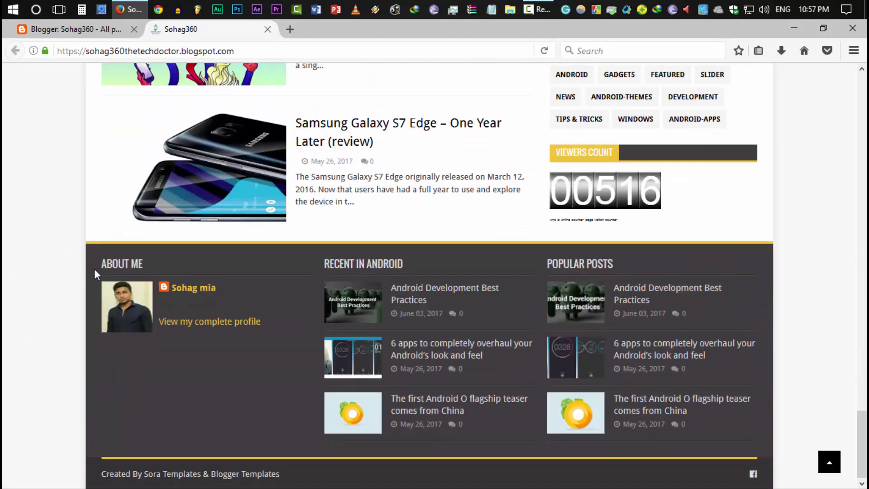
{"action": "left_click_drag", "start_coordinate": [105, 266], "coordinate": [277, 325]}
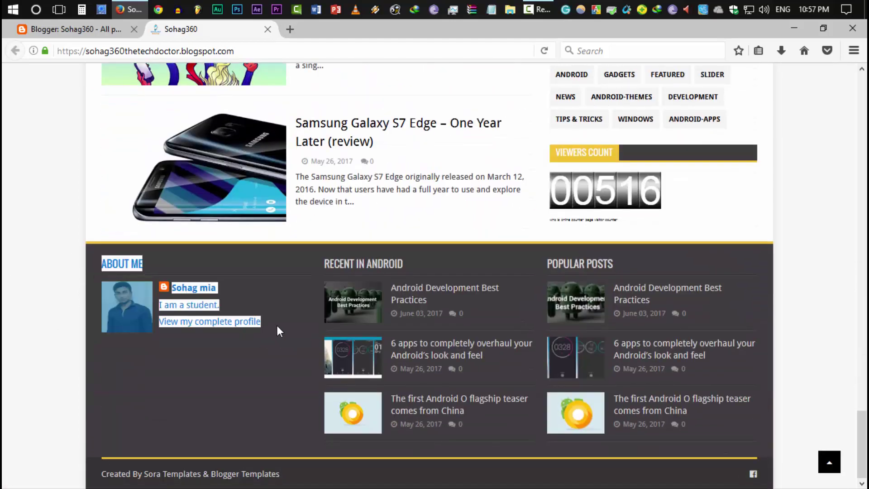
{"action": "left_click", "coordinate": [265, 372]}
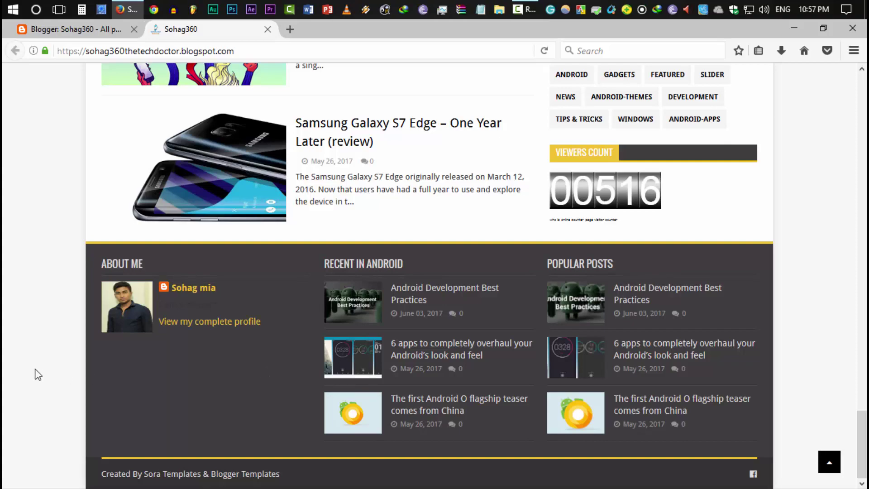
{"action": "key", "text": "Home"}
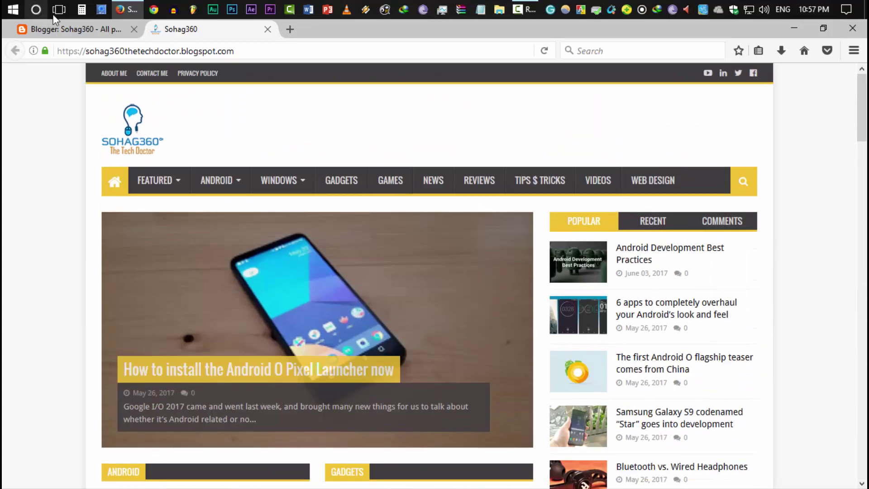
- Open the HTML editor of the Sohag360 blog's theme in Blogger
{"action": "left_click", "coordinate": [57, 28]}
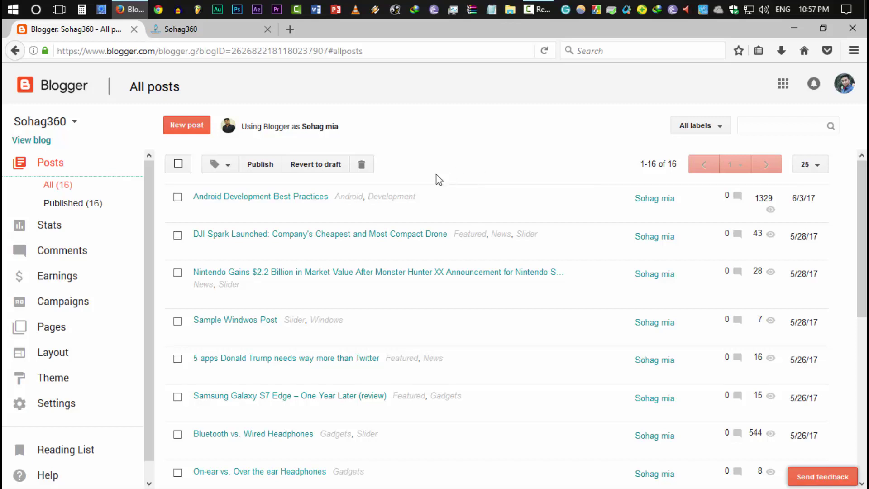
{"action": "left_click", "coordinate": [40, 384]}
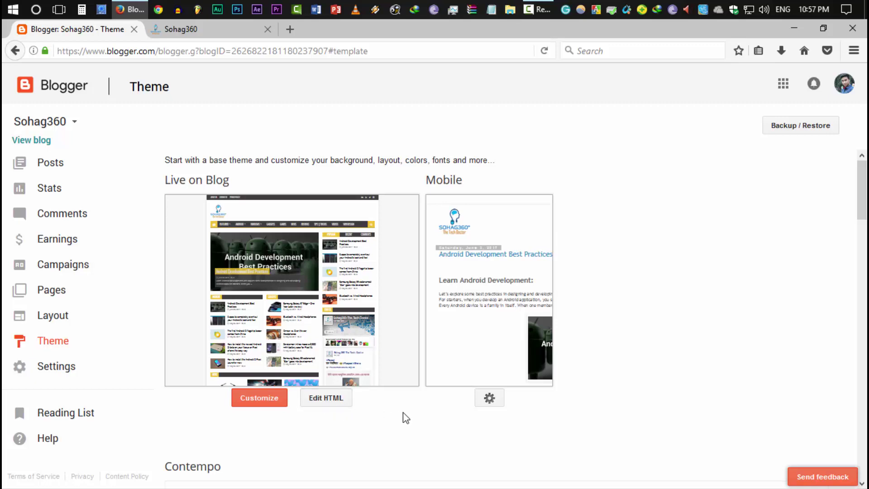
{"action": "left_click", "coordinate": [350, 404]}
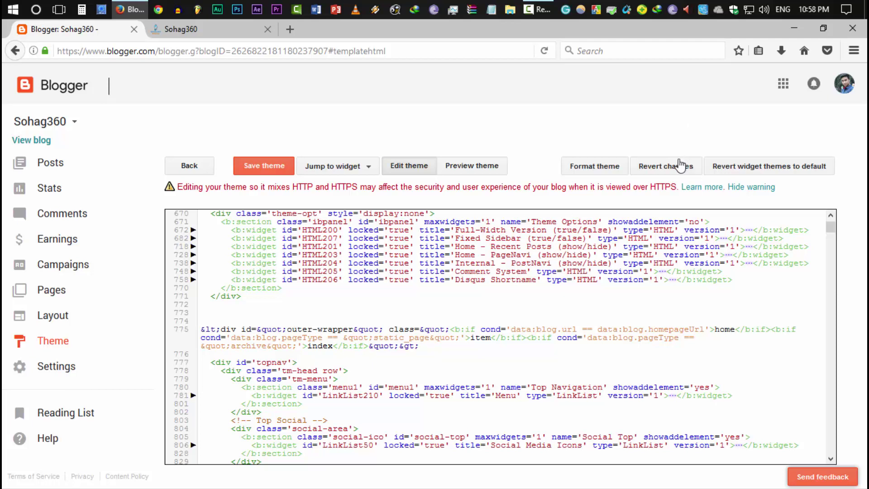
- Search the theme code for "header"
{"action": "left_click", "coordinate": [308, 247]}
{"action": "left_click", "coordinate": [213, 214]}
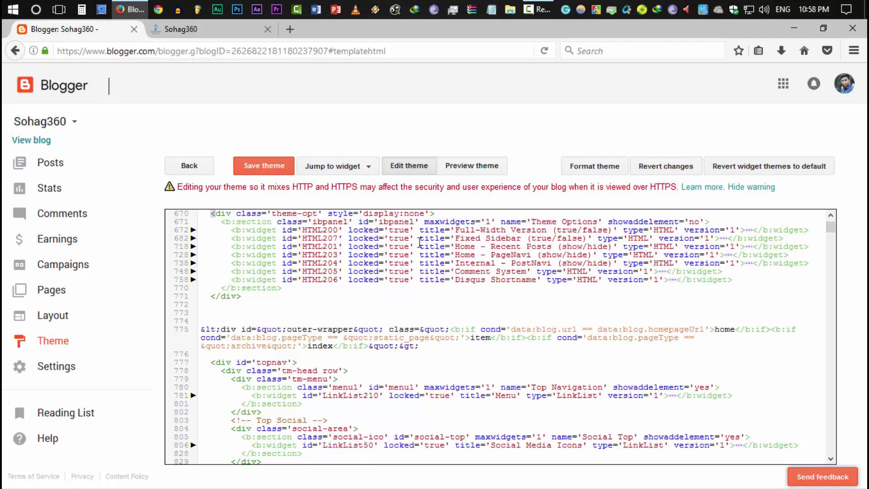
{"action": "left_click", "coordinate": [242, 222]}
{"action": "key", "text": "ctrl+f"}
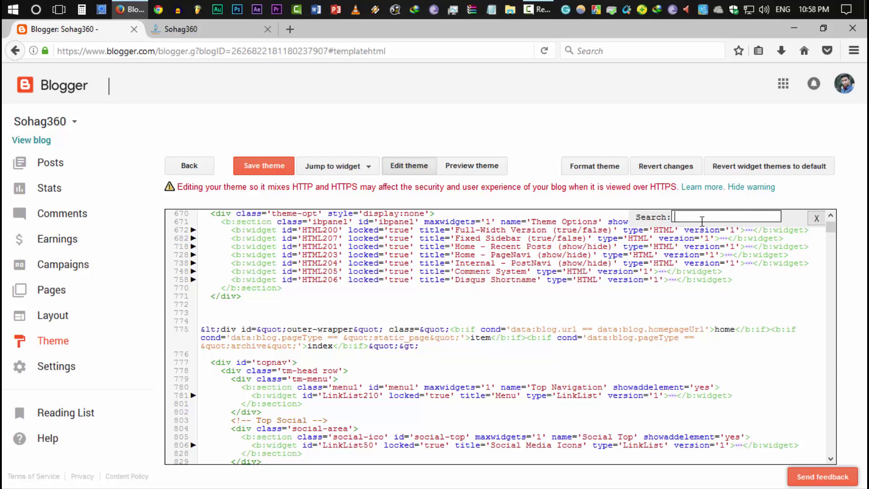
{"action": "type", "text": "header"}
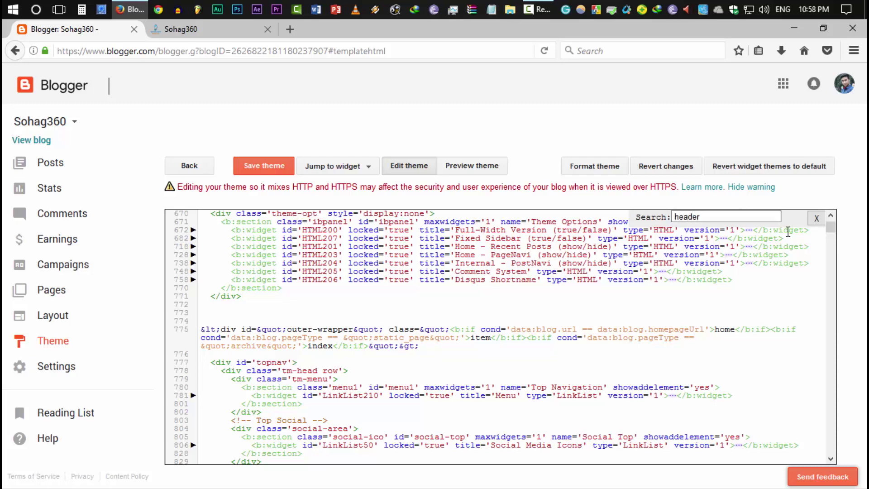
{"action": "scroll", "coordinate": [788, 231], "scroll_direction": "down", "scroll_amount": 1}
{"action": "key", "text": "Return"}
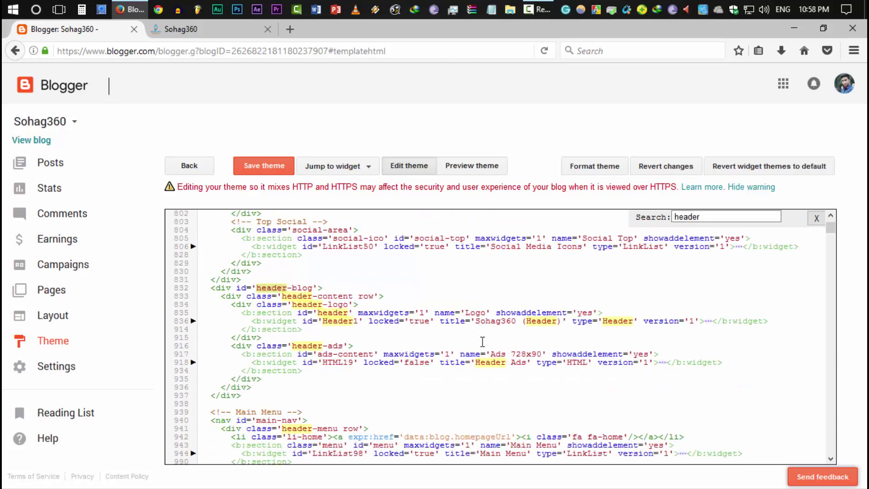
- Go through the "header" matches in the theme code to find the header's CSS rules
{"action": "scroll", "coordinate": [461, 360], "scroll_direction": "down", "scroll_amount": 12}
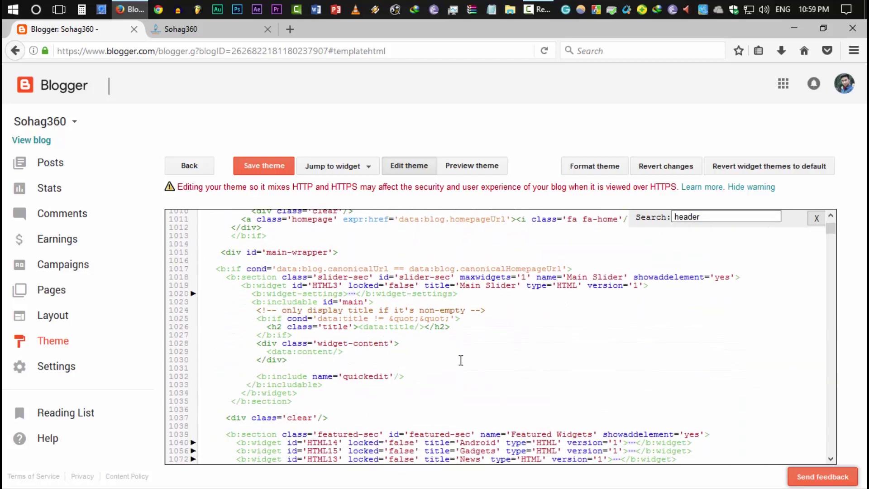
{"action": "scroll", "coordinate": [461, 360], "scroll_direction": "down", "scroll_amount": 10}
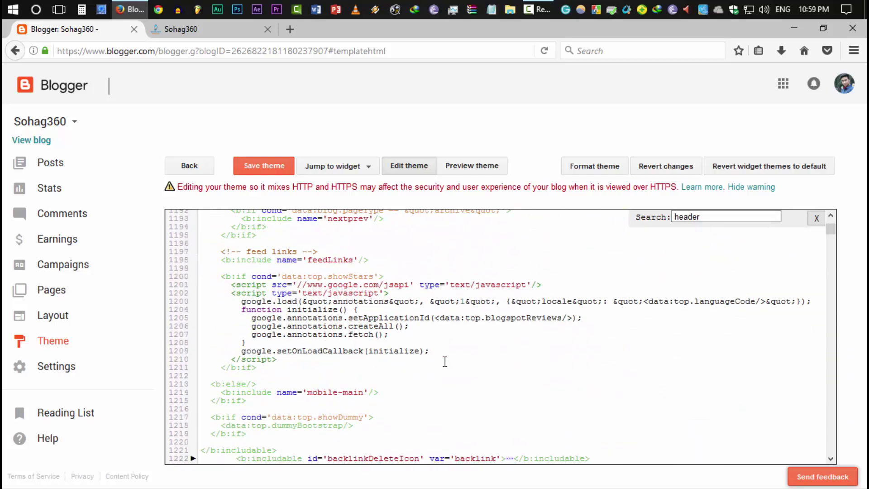
{"action": "scroll", "coordinate": [445, 361], "scroll_direction": "up", "scroll_amount": 11}
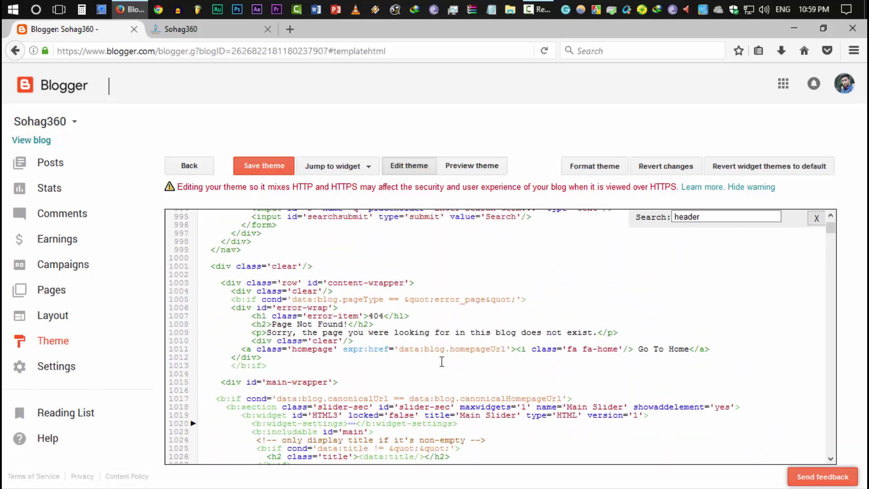
{"action": "scroll", "coordinate": [442, 361], "scroll_direction": "up", "scroll_amount": 3}
{"action": "left_click", "coordinate": [716, 215]}
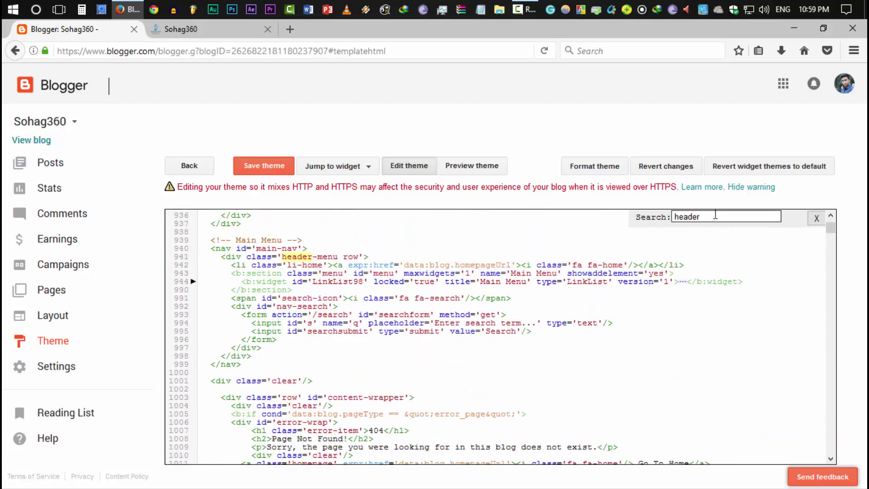
{"action": "key", "text": "Return"}
{"action": "key", "text": "Return"}
{"action": "key", "text": "Return"}
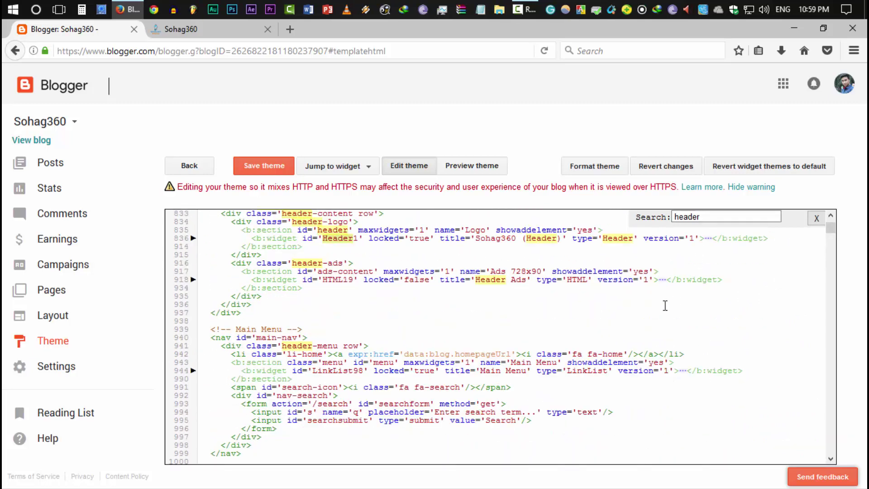
{"action": "key", "text": "Return"}
{"action": "key", "text": "Return"}
{"action": "key", "text": "Return"}
{"action": "key", "text": "Return"}
{"action": "key", "text": "Return"}
{"action": "key", "text": "Return"}
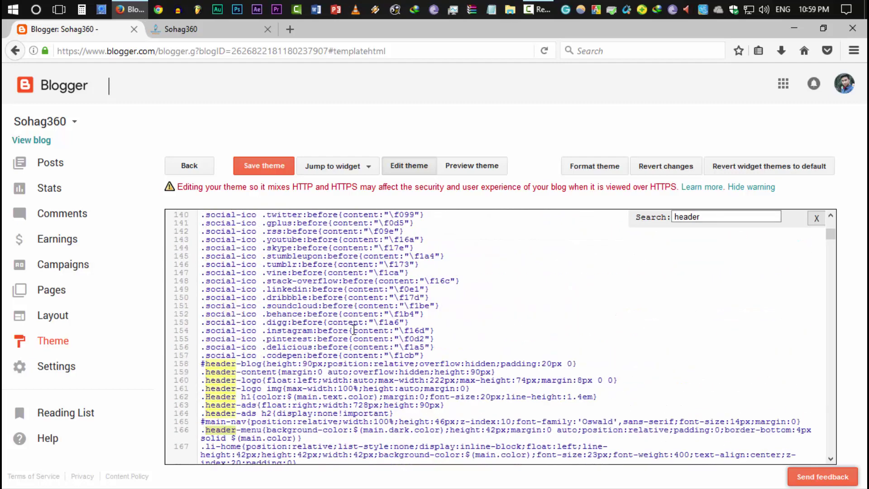
- Examine the header CSS rules on lines 158 to 166, especially the .header-logo rule on line 160
{"action": "scroll", "coordinate": [355, 329], "scroll_direction": "down", "scroll_amount": 2}
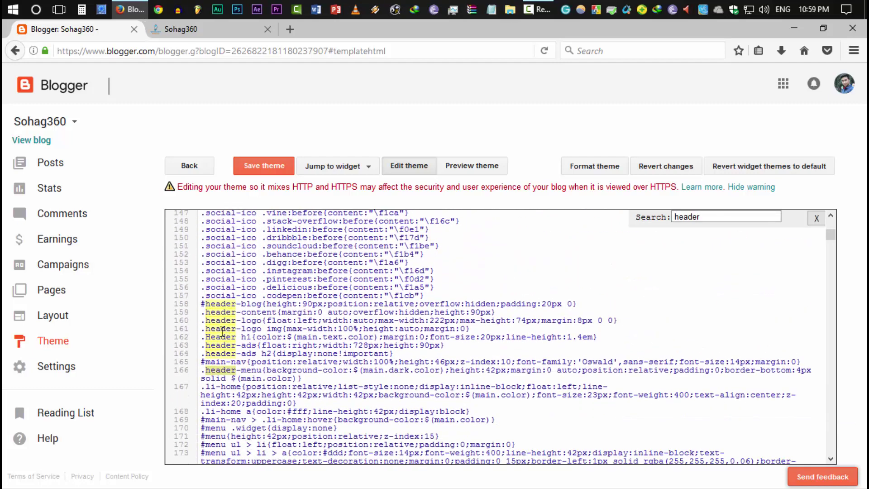
{"action": "left_click_drag", "start_coordinate": [202, 304], "coordinate": [467, 379]}
{"action": "left_click", "coordinate": [281, 336]}
{"action": "left_click", "coordinate": [206, 302]}
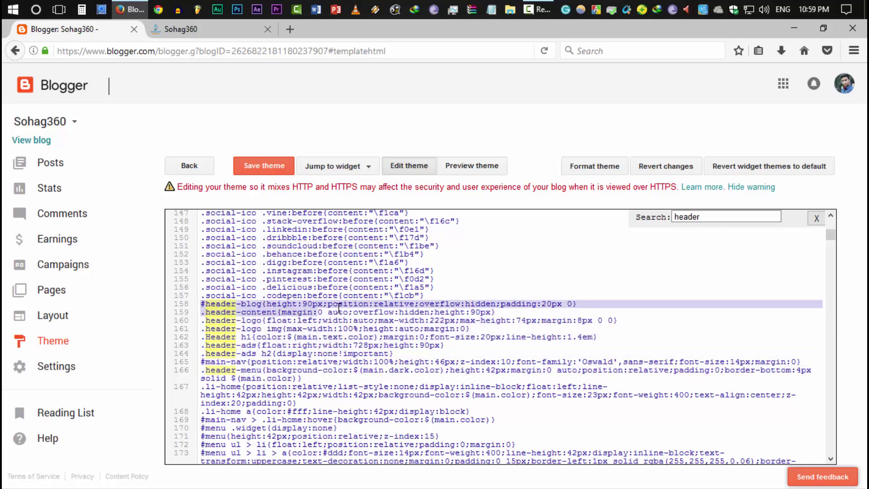
{"action": "left_click", "coordinate": [236, 324]}
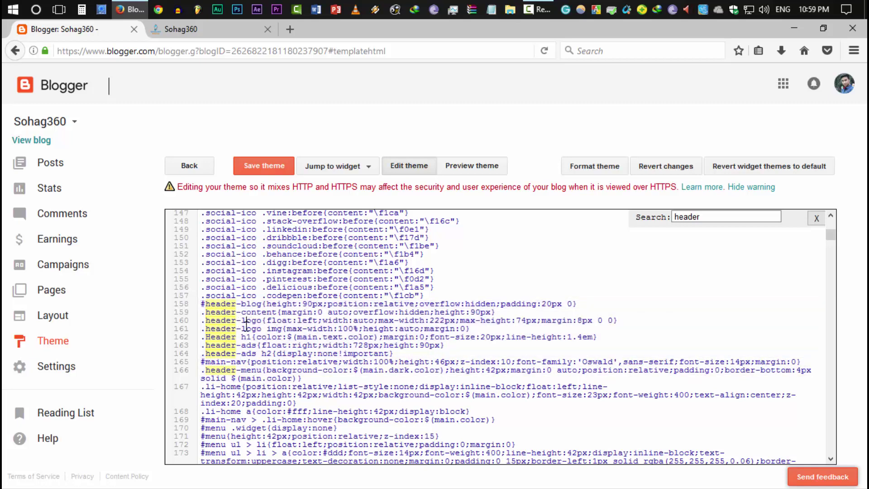
{"action": "triple_click", "coordinate": [207, 320]}
{"action": "left_click", "coordinate": [267, 320]}
{"action": "left_click_drag", "start_coordinate": [206, 320], "coordinate": [263, 321]}
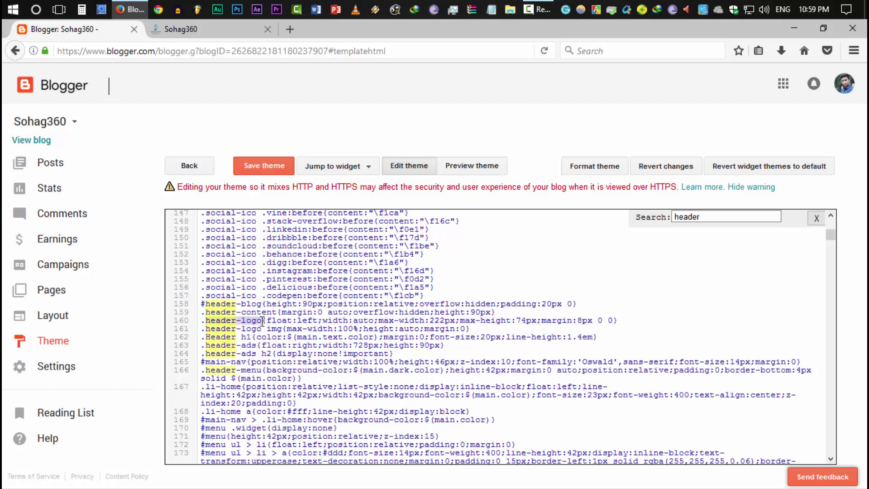
{"action": "left_click", "coordinate": [268, 321]}
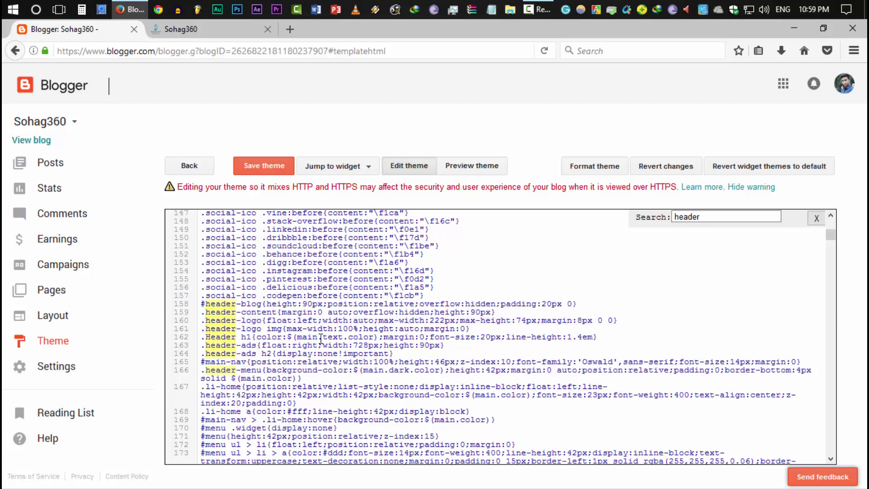
{"action": "left_click", "coordinate": [226, 328]}
{"action": "left_click_drag", "start_coordinate": [208, 321], "coordinate": [262, 321]}
{"action": "left_click", "coordinate": [206, 330]}
{"action": "left_click", "coordinate": [273, 329]}
{"action": "left_click_drag", "start_coordinate": [206, 321], "coordinate": [638, 319]}
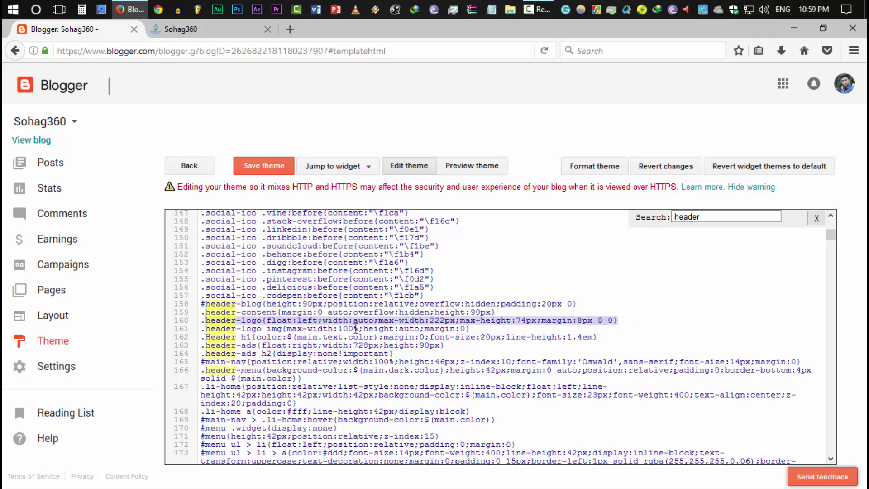
{"action": "left_click", "coordinate": [370, 328]}
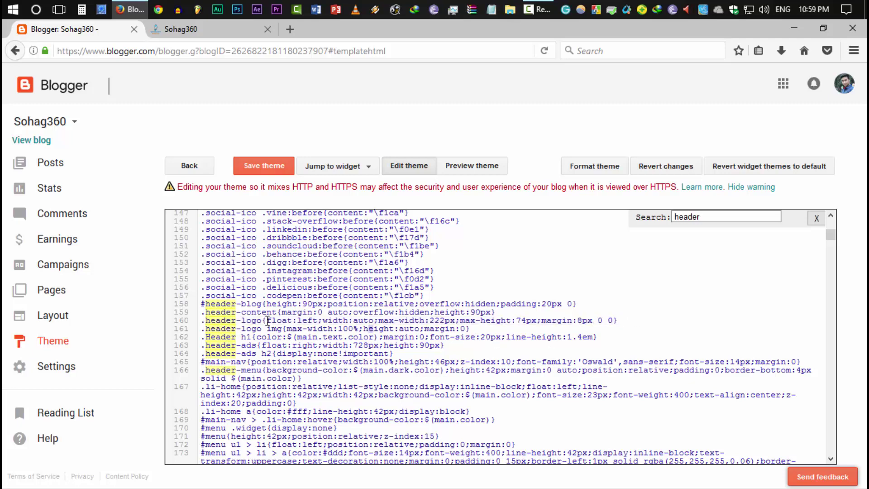
- In the .header-logo rule, delete "float:left;", set the margin to auto and save the theme
{"action": "left_click_drag", "start_coordinate": [268, 320], "coordinate": [323, 320]}
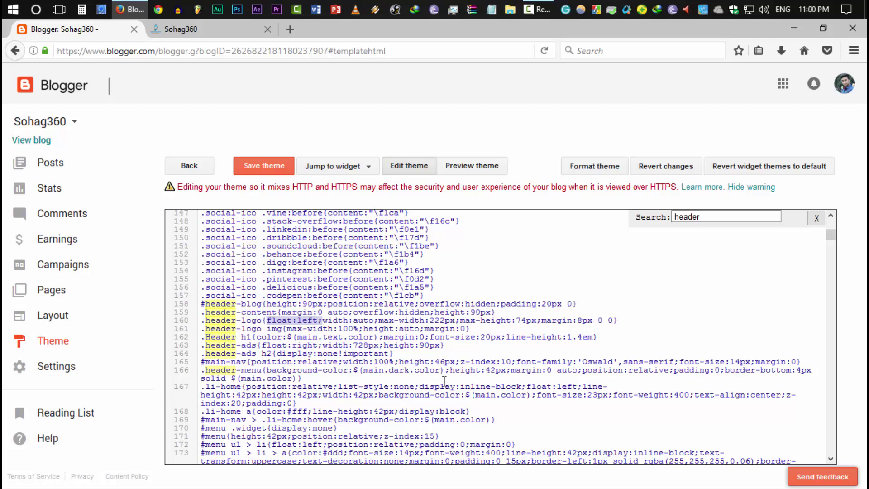
{"action": "key", "text": "Delete"}
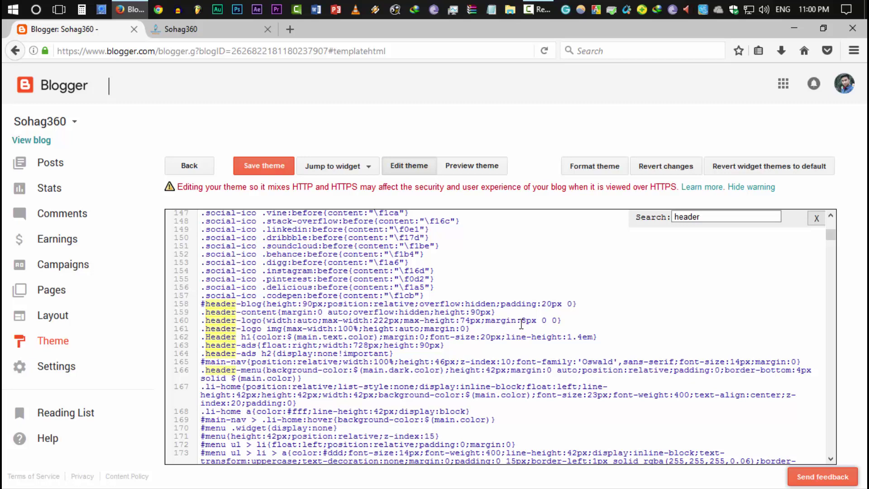
{"action": "left_click_drag", "start_coordinate": [521, 321], "coordinate": [559, 322]}
{"action": "type", "text": "auto"}
{"action": "left_click", "coordinate": [244, 167]}
- Reload the live blog page to check the logo's position in the header
{"action": "left_click", "coordinate": [206, 29]}
{"action": "right_click", "coordinate": [206, 29]}
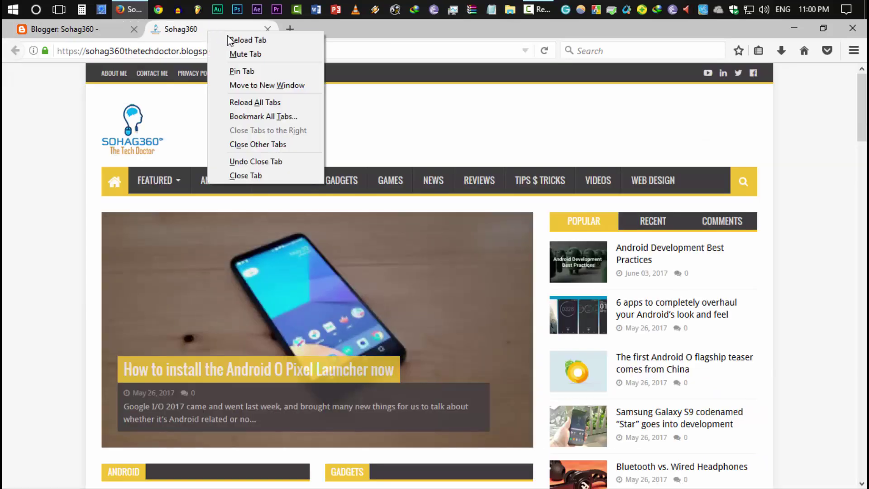
{"action": "left_click", "coordinate": [231, 38]}
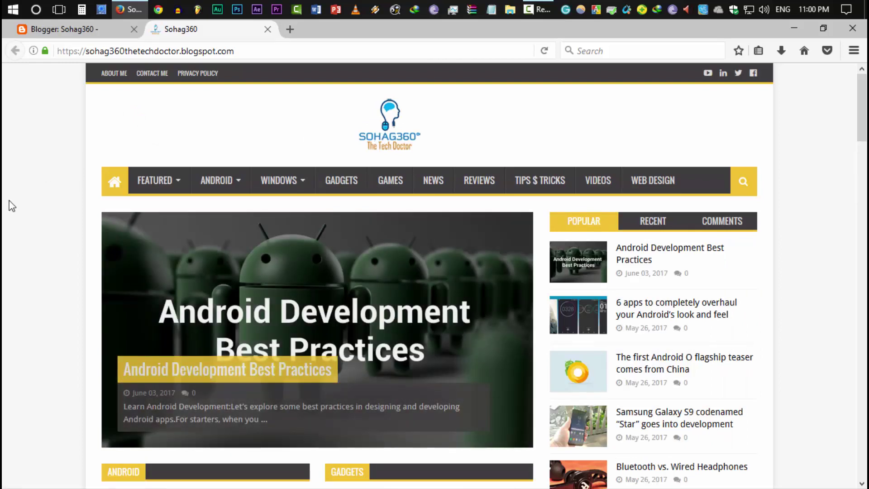
- In the .header-logo rule of the theme code, insert "float:left;" before the width, set the margin to "8px 0 0" and save the theme
{"action": "left_click", "coordinate": [113, 31]}
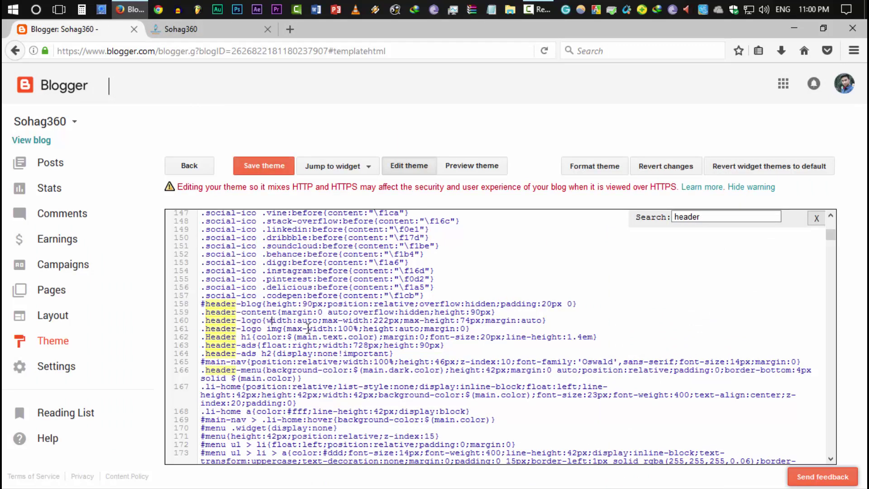
{"action": "type", "text": "float"}
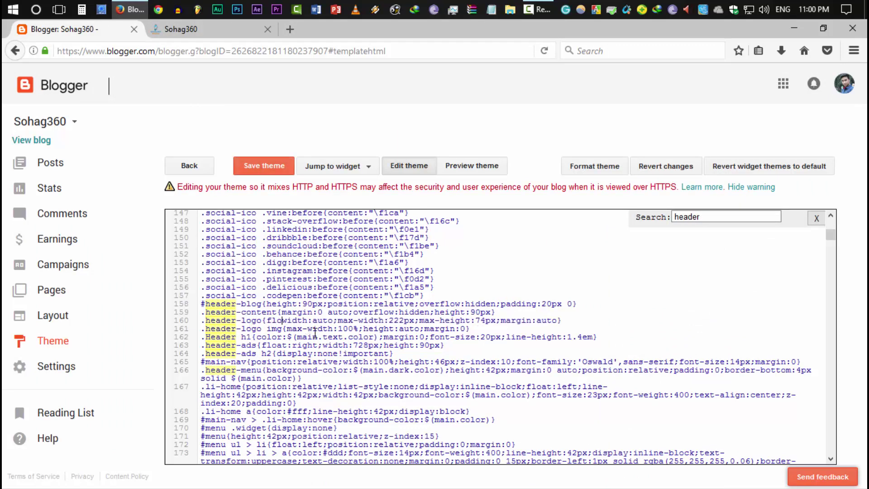
{"action": "type", "text": ":left;"}
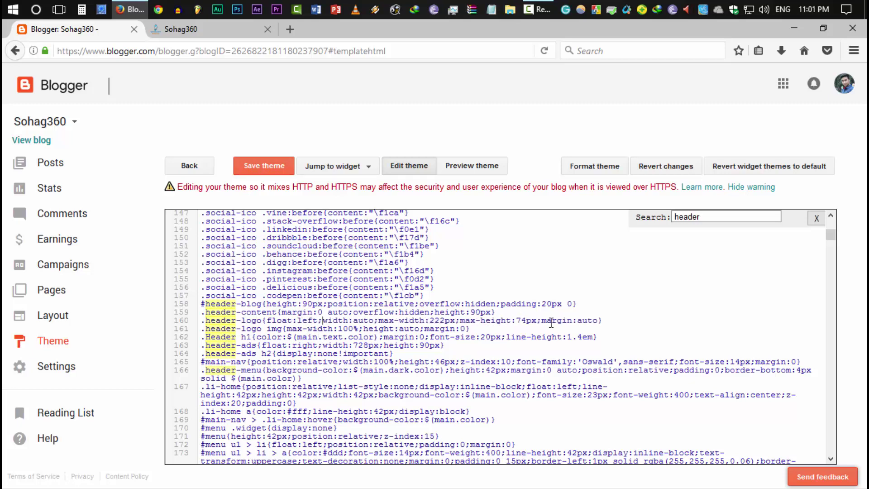
{"action": "left_click_drag", "start_coordinate": [597, 320], "coordinate": [579, 320]}
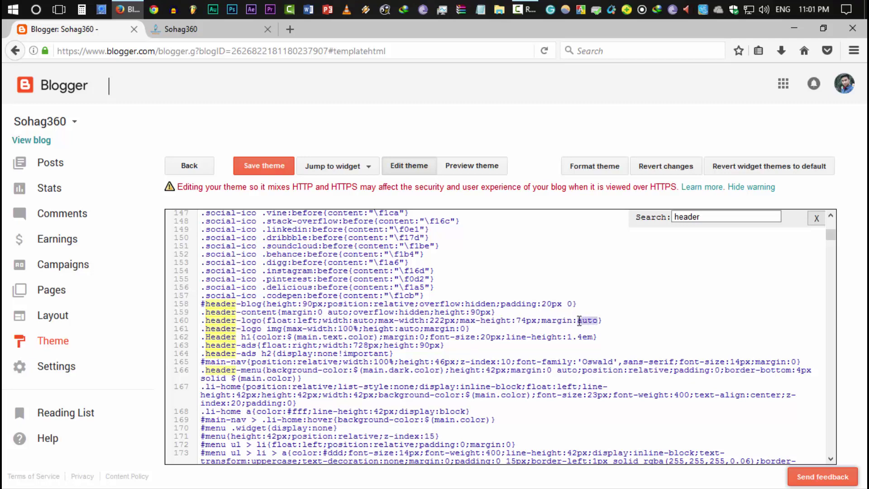
{"action": "type", "text": "0px"}
{"action": "type", "text": " 0 0"}
{"action": "left_click", "coordinate": [274, 169]}
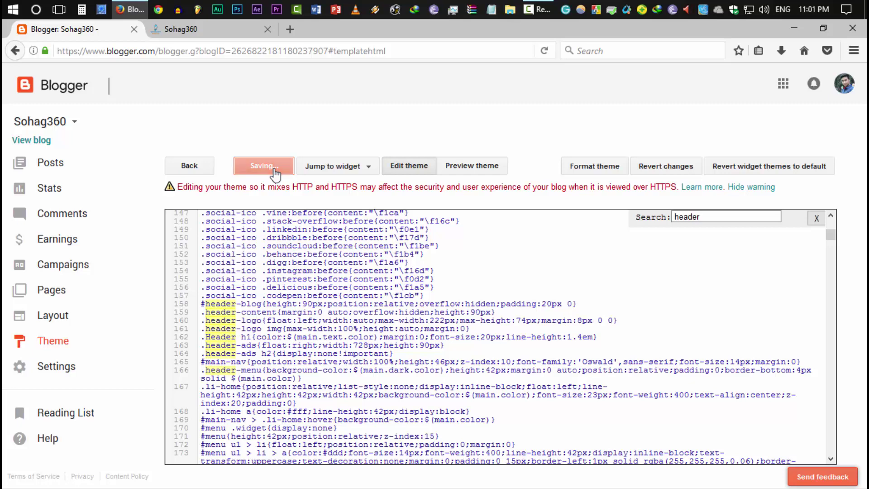
- Reload the live blog page to check the logo's position with the left float
{"action": "left_click", "coordinate": [222, 30]}
{"action": "right_click", "coordinate": [224, 36]}
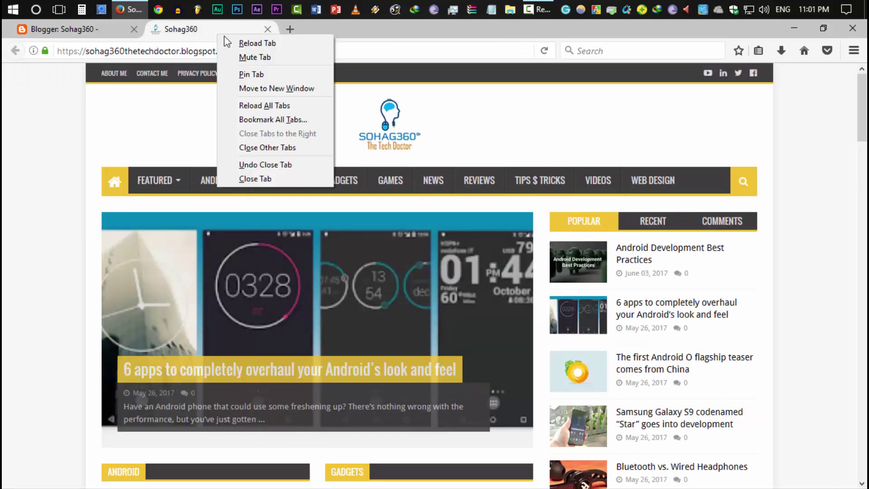
{"action": "left_click", "coordinate": [245, 43]}
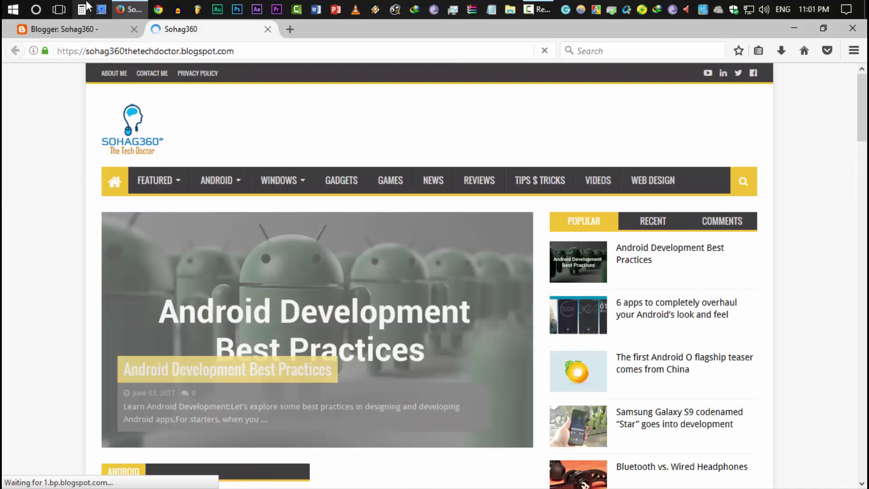
- Change the float value in the .header-logo rule to right, save the theme and reload the live blog page
{"action": "left_click", "coordinate": [86, 30]}
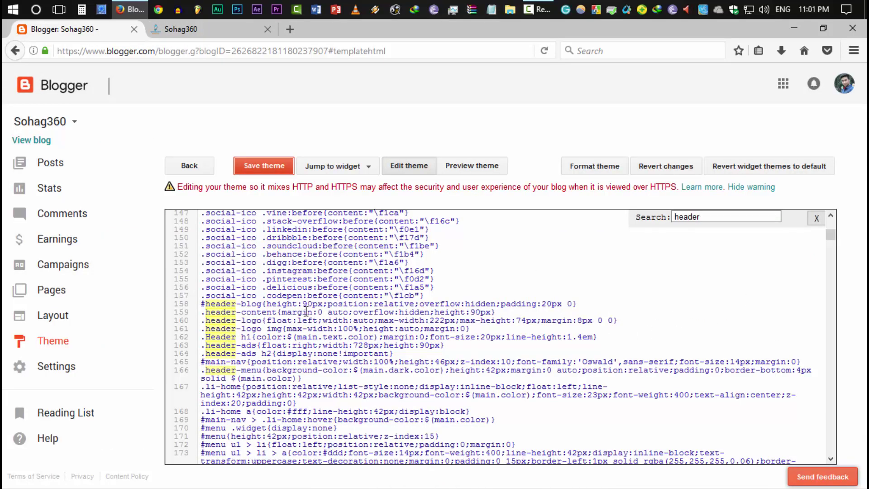
{"action": "left_click_drag", "start_coordinate": [299, 321], "coordinate": [319, 320]}
{"action": "type", "text": "ref"}
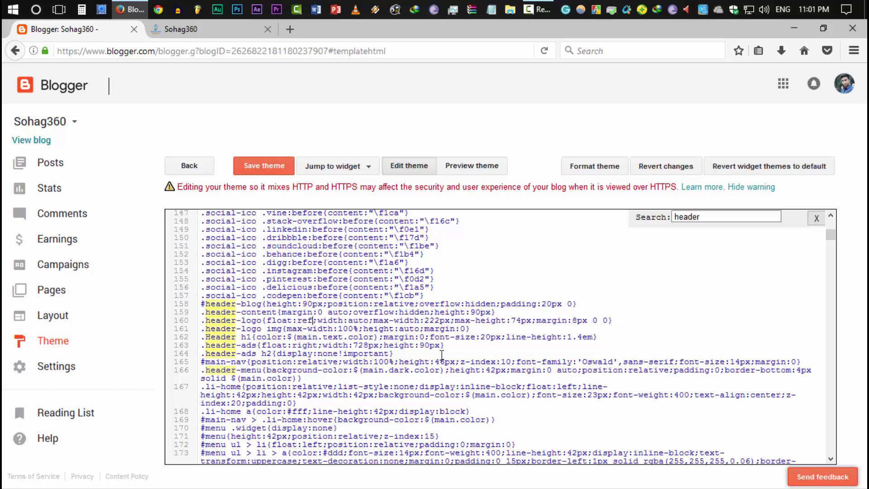
{"action": "key", "text": "BackSpace"}
{"action": "key", "text": "BackSpace"}
{"action": "type", "text": "ight"}
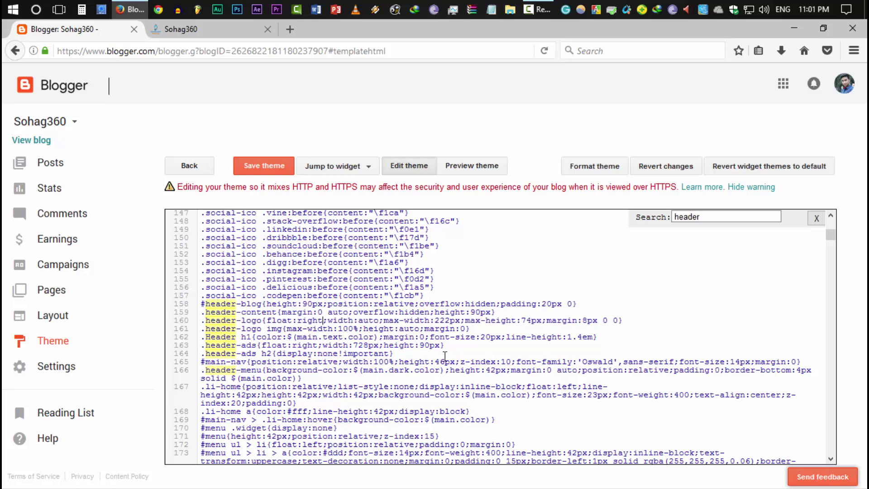
{"action": "left_click", "coordinate": [271, 168]}
{"action": "left_click", "coordinate": [195, 28]}
{"action": "key", "text": "F5"}
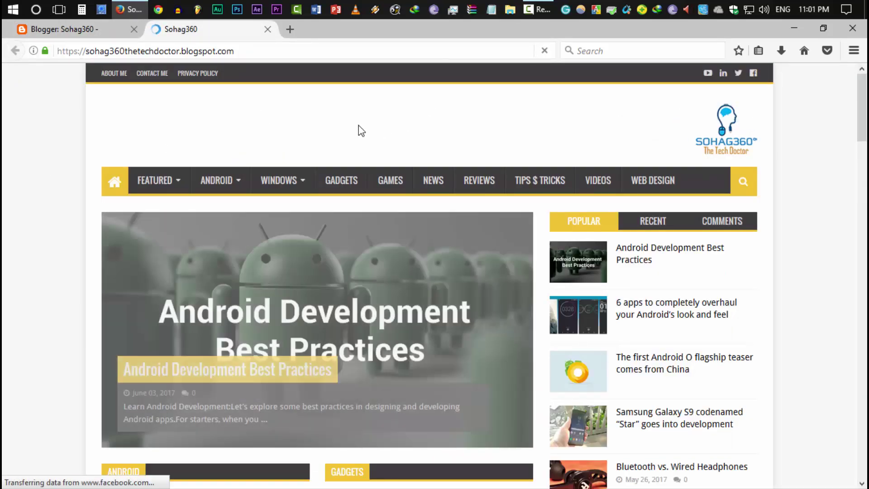
- In the .header-logo rule, delete "float:right;", set the margin to auto and save the theme
{"action": "left_click", "coordinate": [63, 29]}
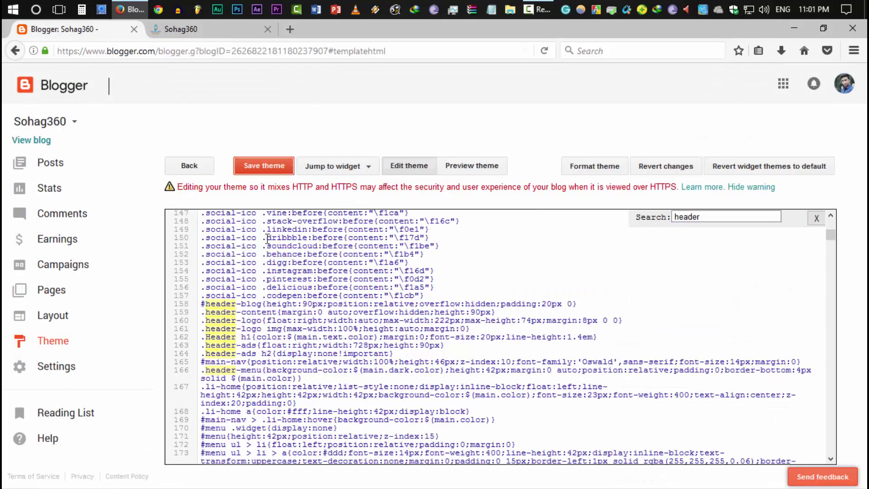
{"action": "left_click_drag", "start_coordinate": [268, 321], "coordinate": [335, 324]}
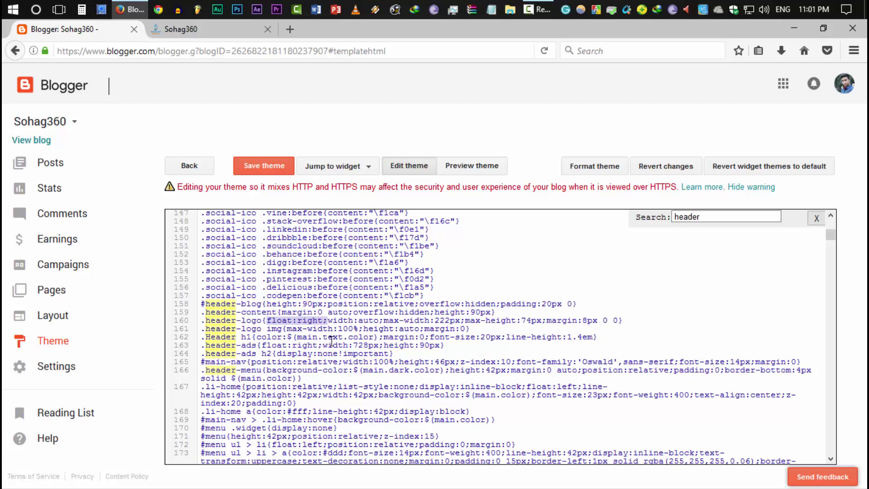
{"action": "left_click", "coordinate": [298, 322]}
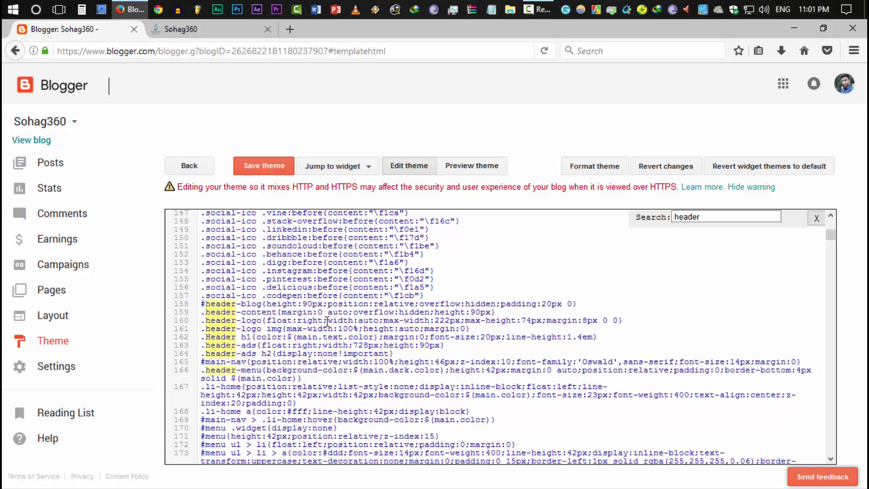
{"action": "left_click_drag", "start_coordinate": [328, 321], "coordinate": [268, 322]}
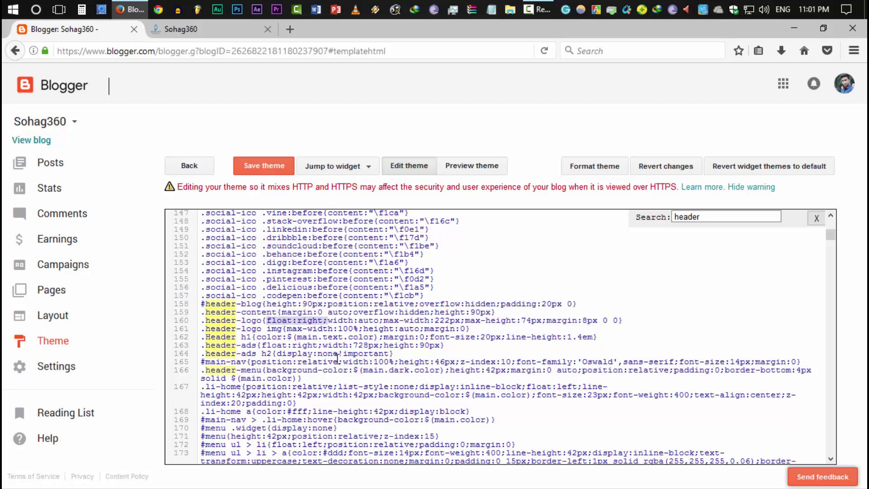
{"action": "key", "text": "BackSpace"}
{"action": "left_click_drag", "start_coordinate": [523, 323], "coordinate": [561, 323]}
{"action": "type", "text": "aut"}
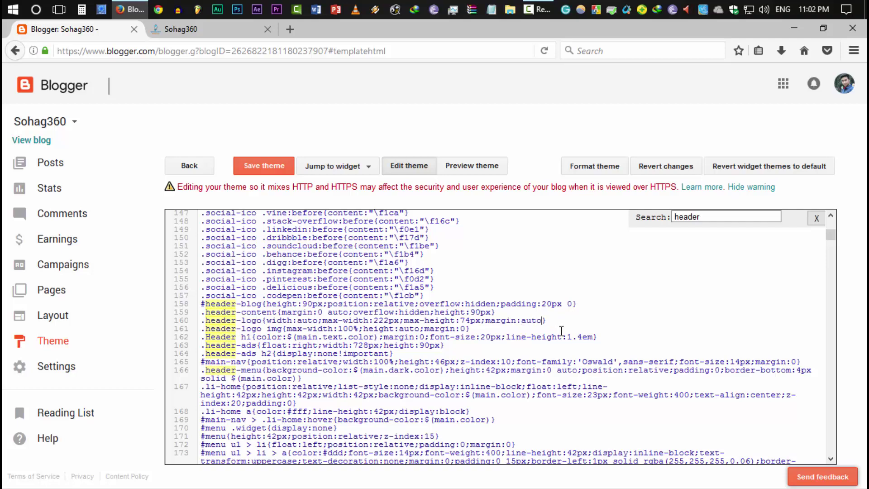
{"action": "type", "text": "o"}
{"action": "left_click", "coordinate": [264, 166]}
- Reload the live blog page to check the header logo and view the page down to its footer
{"action": "key", "text": "ctrl+Tab"}
{"action": "key", "text": "F5"}
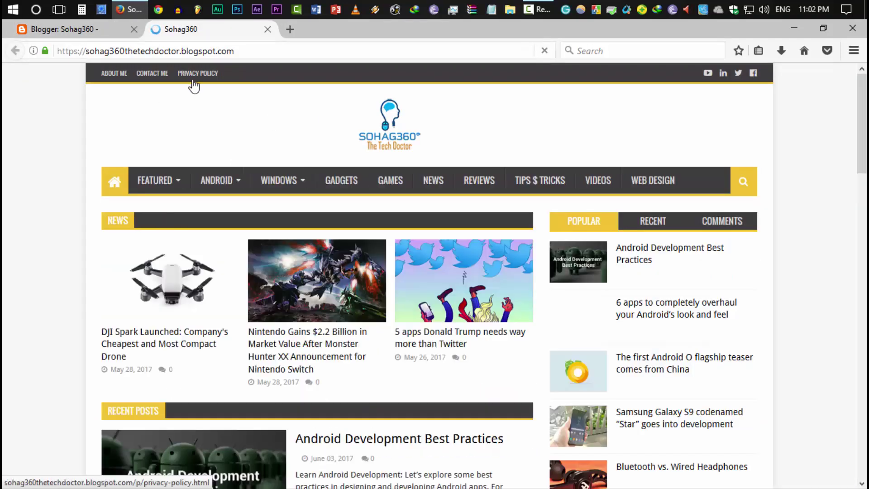
{"action": "scroll", "coordinate": [13, 240], "scroll_direction": "down", "scroll_amount": 10}
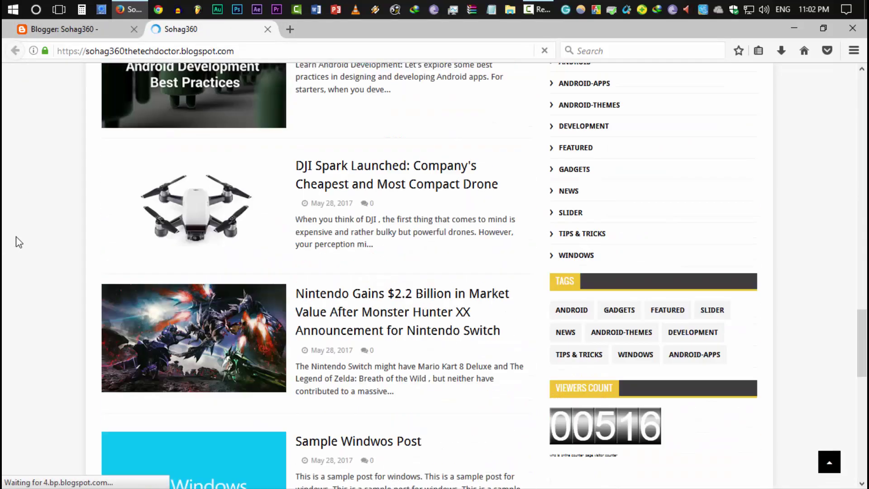
{"action": "scroll", "coordinate": [17, 242], "scroll_direction": "down", "scroll_amount": 5}
- In the blog's layout, remove the About Me gadget from the footer's Section (Left)
{"action": "left_click", "coordinate": [89, 27]}
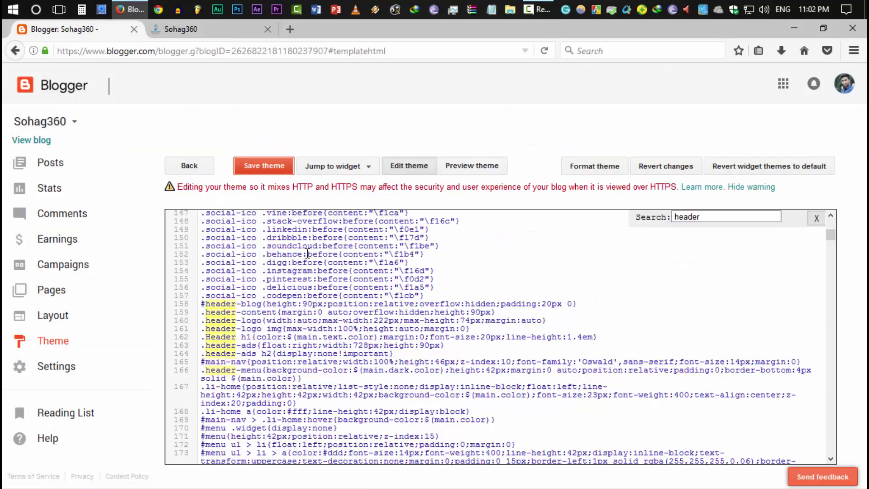
{"action": "left_click", "coordinate": [62, 321]}
{"action": "scroll", "coordinate": [304, 365], "scroll_direction": "down", "scroll_amount": 10}
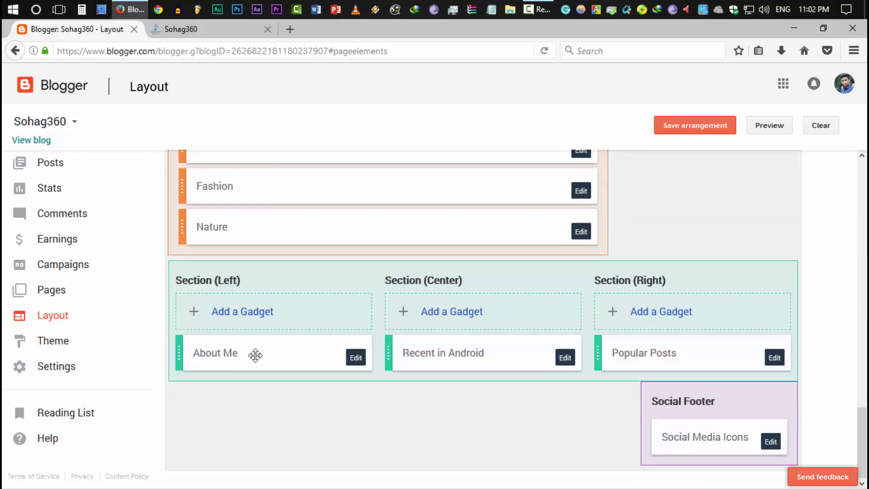
{"action": "left_click", "coordinate": [356, 358]}
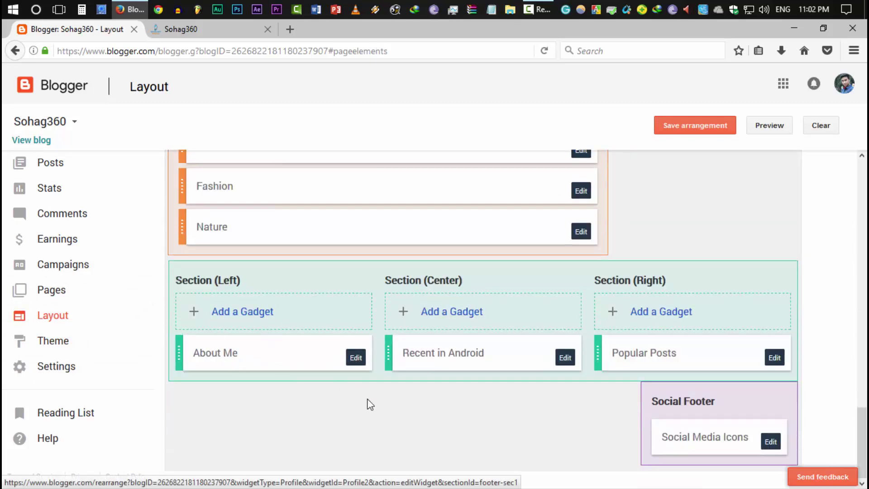
{"action": "left_click", "coordinate": [202, 290]}
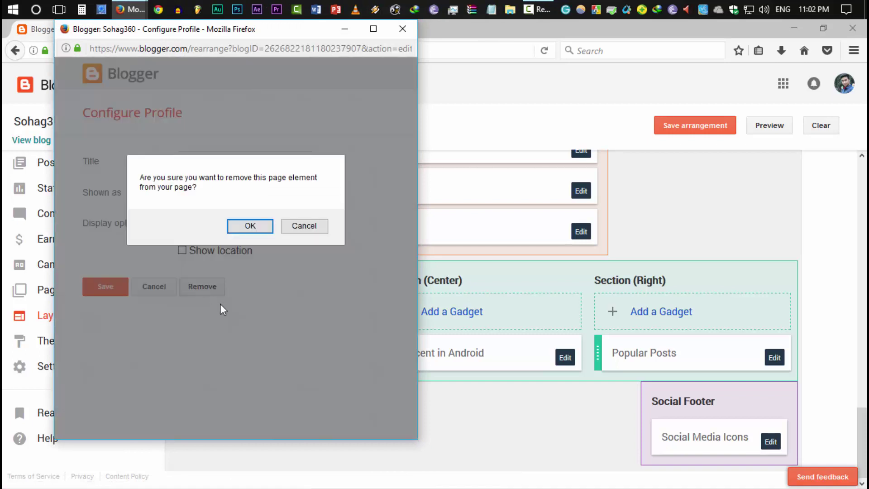
{"action": "left_click", "coordinate": [259, 229]}
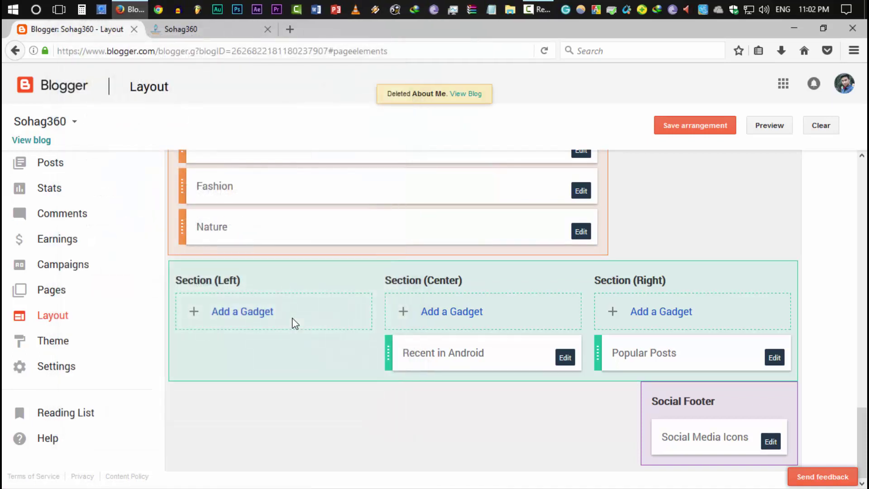
- Open the blog's pages list in a new browser tab and open the first About Me page for editing
{"action": "right_click", "coordinate": [57, 297]}
{"action": "left_click", "coordinate": [127, 301]}
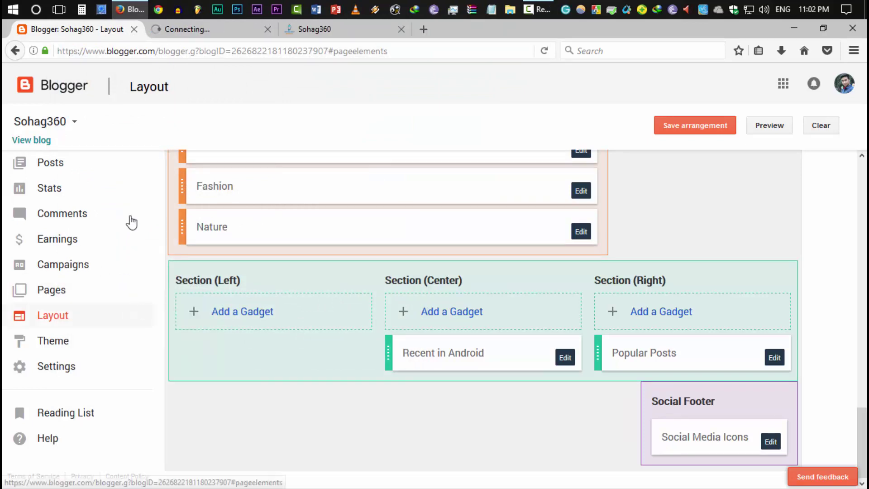
{"action": "left_click", "coordinate": [205, 33]}
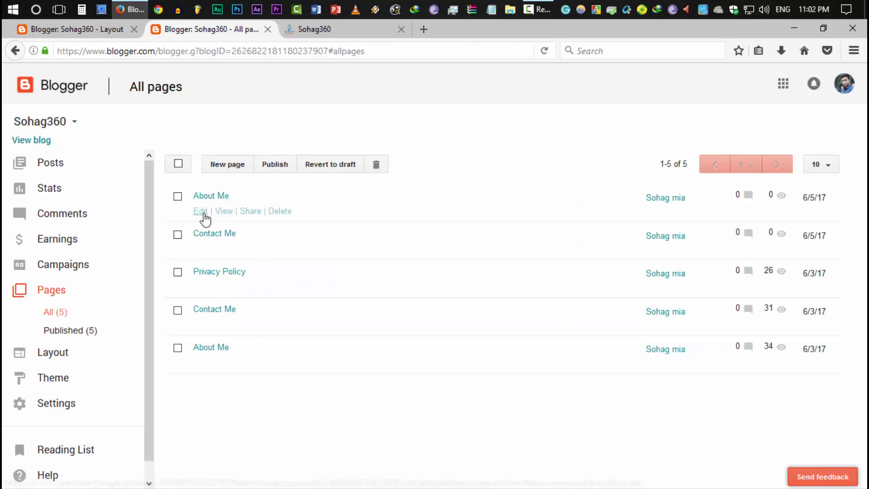
{"action": "left_click", "coordinate": [201, 212]}
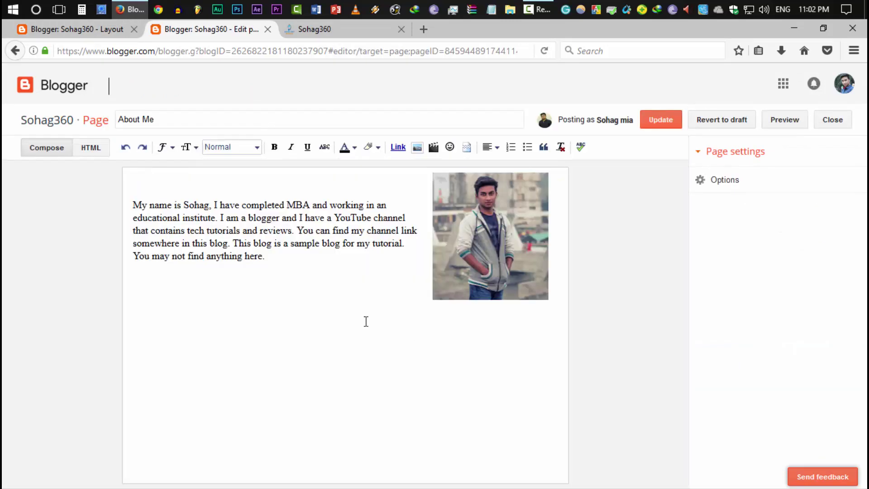
- Review the About Me page text and compare it with the left footer section in the layout and on the live blog
{"action": "left_click", "coordinate": [347, 298]}
{"action": "left_click_drag", "start_coordinate": [137, 205], "coordinate": [289, 259]}
{"action": "left_click", "coordinate": [290, 262]}
{"action": "left_click", "coordinate": [100, 28]}
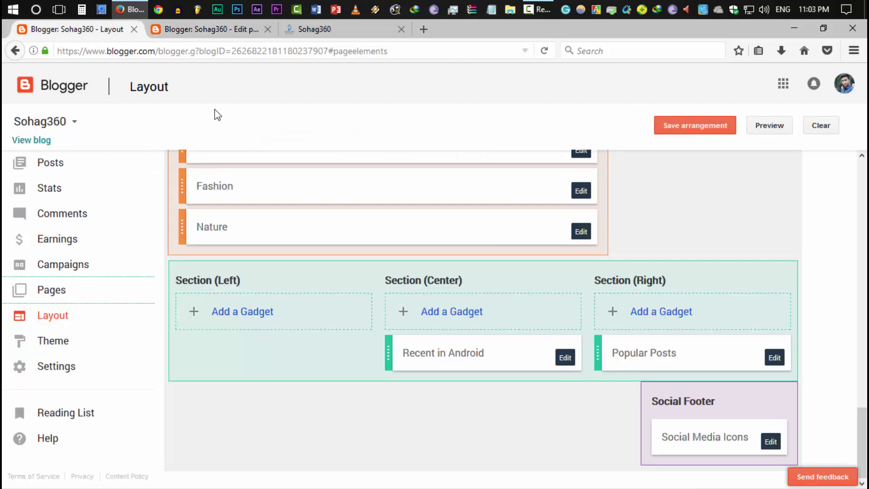
{"action": "left_click", "coordinate": [326, 29]}
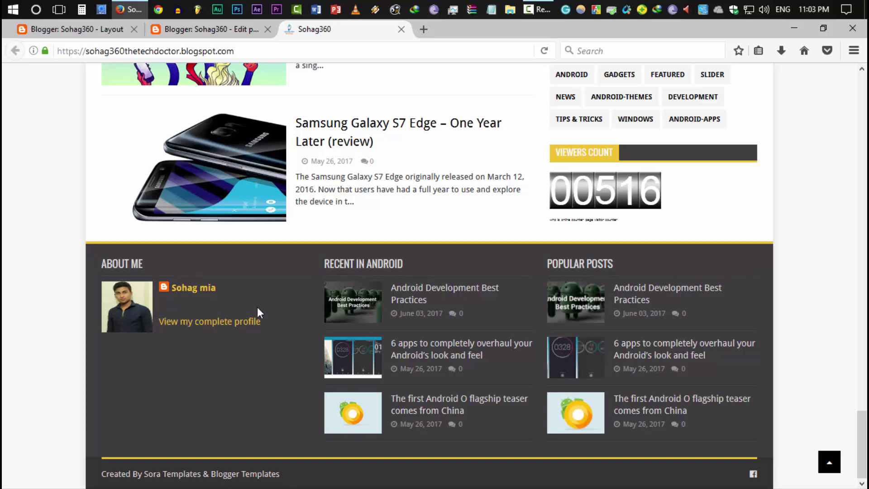
{"action": "left_click", "coordinate": [109, 29]}
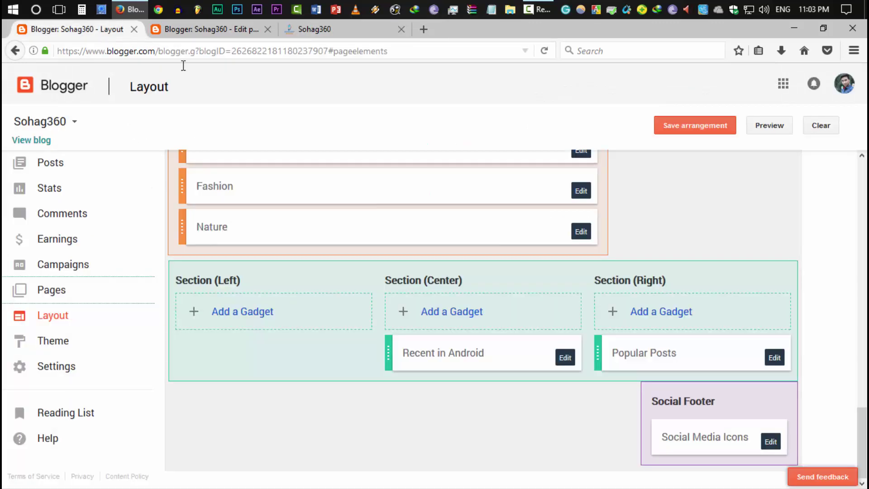
{"action": "left_click", "coordinate": [193, 30]}
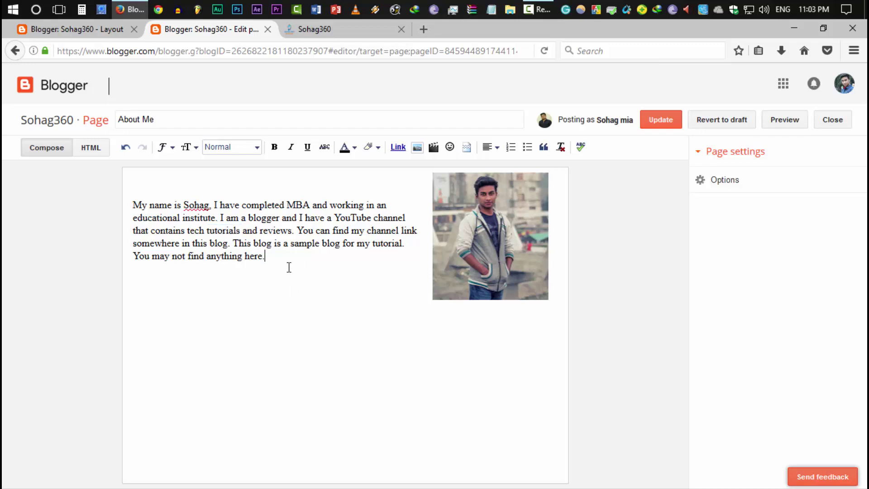
- Remove the blank lines above the About Me page's paragraph
{"action": "left_click_drag", "start_coordinate": [322, 277], "coordinate": [75, 180]}
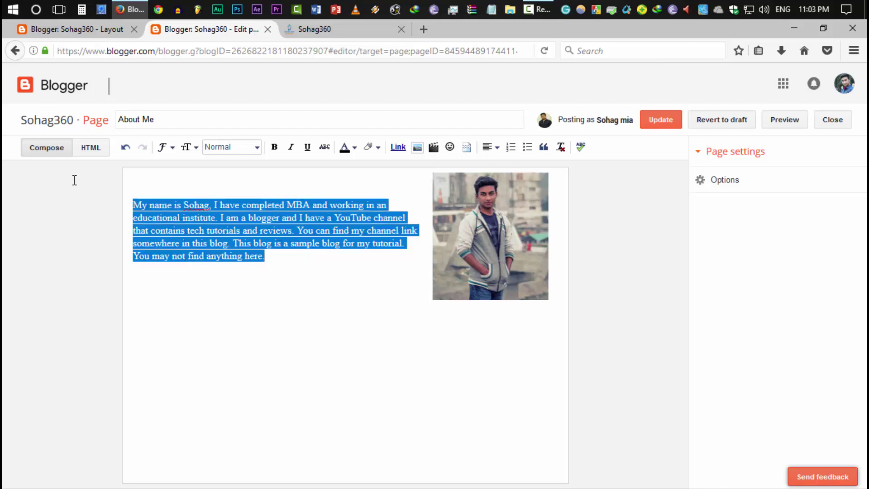
{"action": "left_click", "coordinate": [234, 182]}
{"action": "left_click", "coordinate": [135, 205]}
{"action": "key", "text": "BackSpace"}
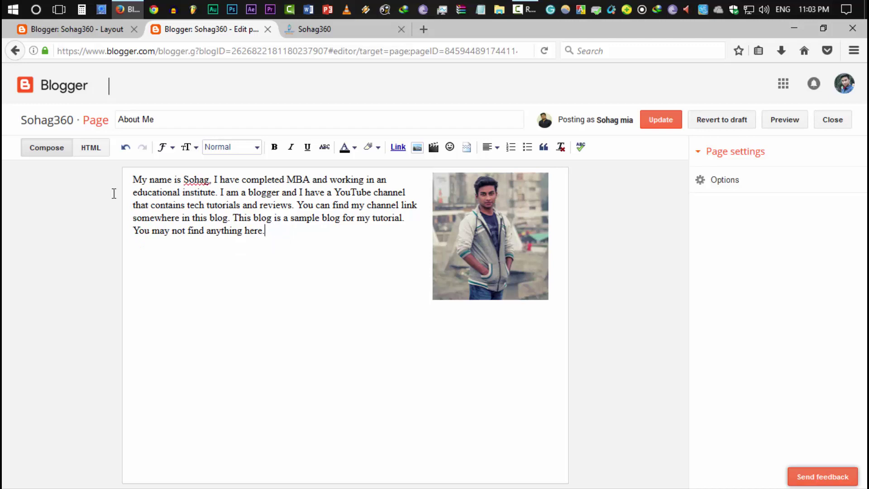
- Set the text color of the whole About Me page content to white
{"action": "key", "text": "ctrl+a"}
{"action": "left_click", "coordinate": [355, 149]}
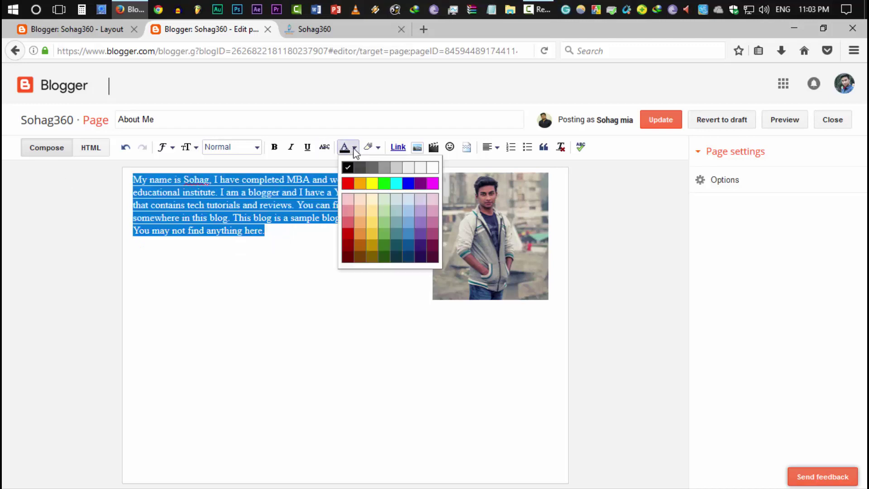
{"action": "left_click", "coordinate": [433, 170]}
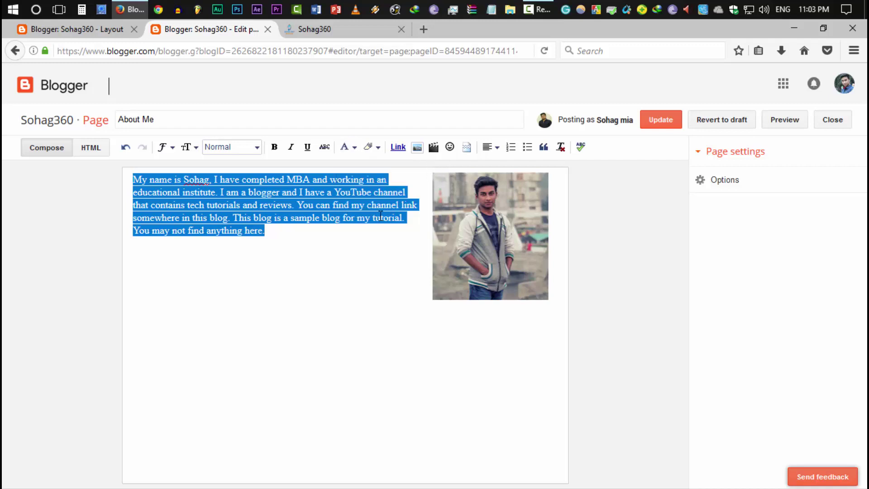
{"action": "left_click", "coordinate": [350, 306]}
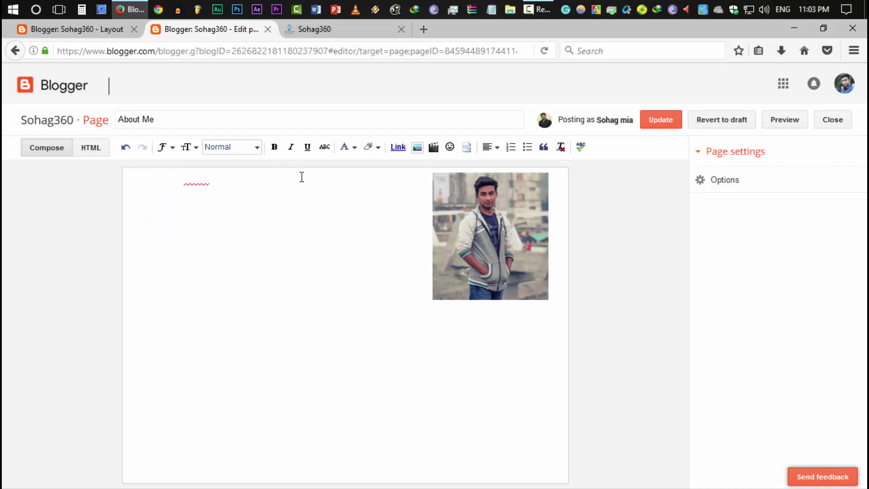
- Show the About Me page's HTML source and copy all of its code
{"action": "left_click", "coordinate": [488, 249]}
{"action": "left_click", "coordinate": [363, 331]}
{"action": "left_click", "coordinate": [91, 150]}
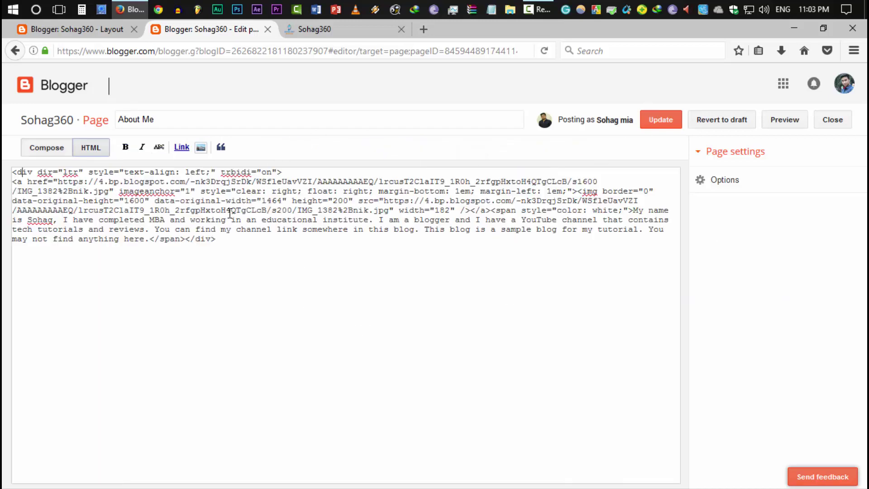
{"action": "left_click", "coordinate": [42, 152]}
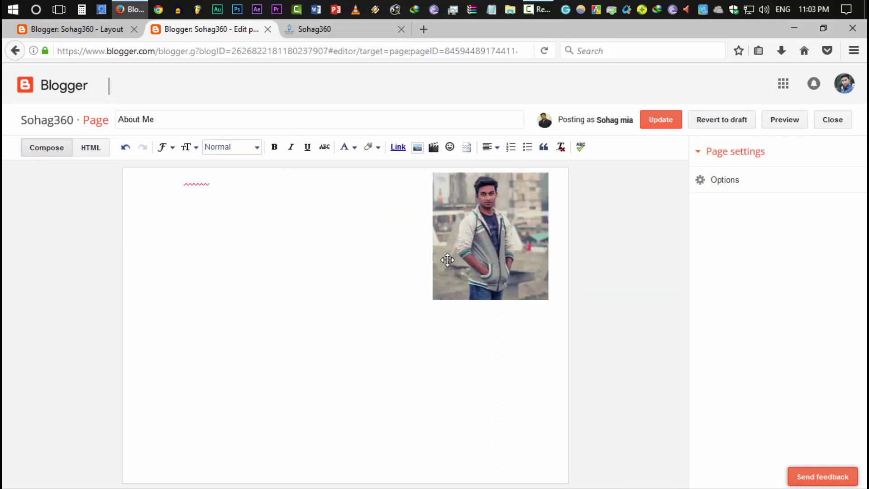
{"action": "left_click", "coordinate": [90, 149]}
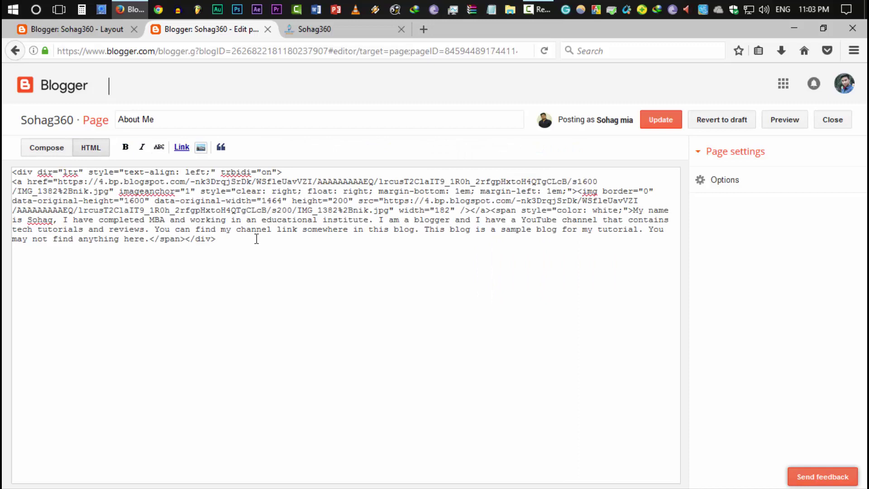
{"action": "left_click_drag", "start_coordinate": [221, 239], "coordinate": [3, 169]}
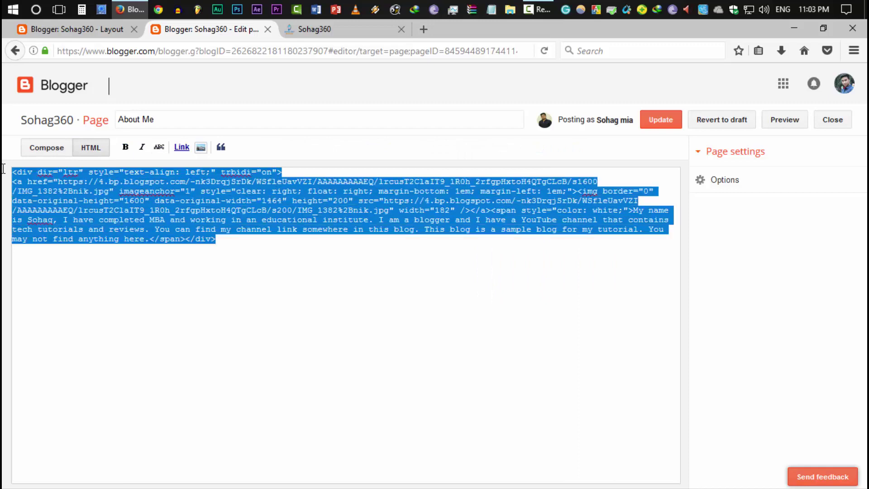
- Add an HTML/JavaScript gadget titled "About Me" to the layout's left footer section
{"action": "left_click", "coordinate": [72, 29]}
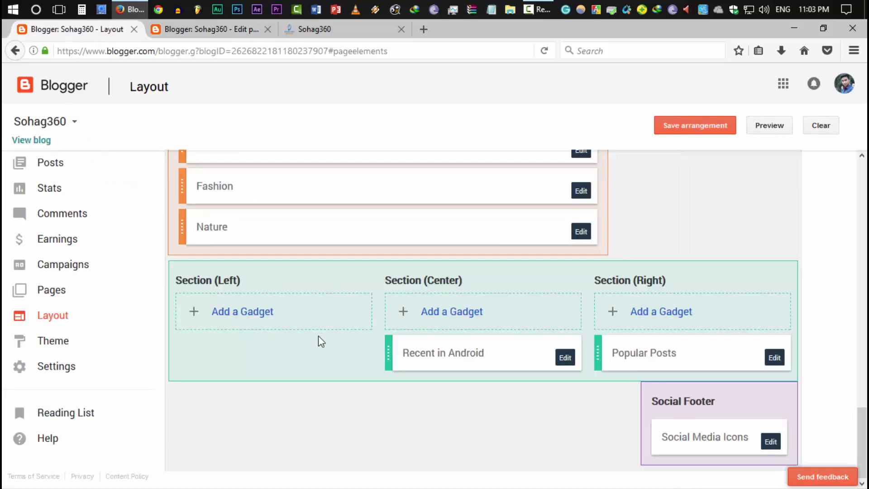
{"action": "left_click", "coordinate": [227, 317]}
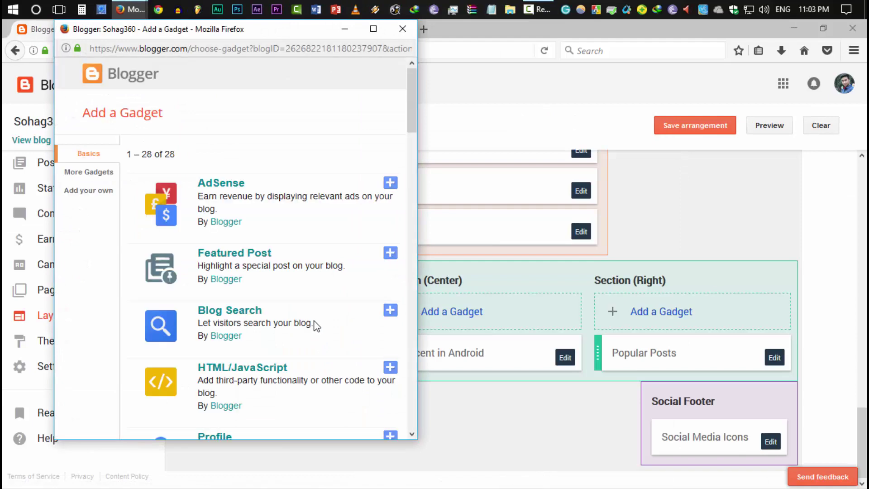
{"action": "scroll", "coordinate": [316, 325], "scroll_direction": "down", "scroll_amount": 5}
{"action": "scroll", "coordinate": [313, 322], "scroll_direction": "down", "scroll_amount": 1}
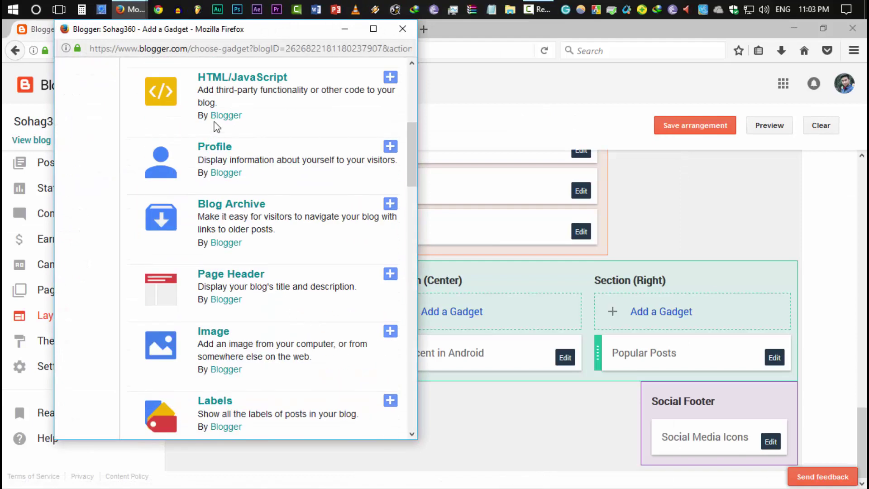
{"action": "left_click", "coordinate": [390, 78]}
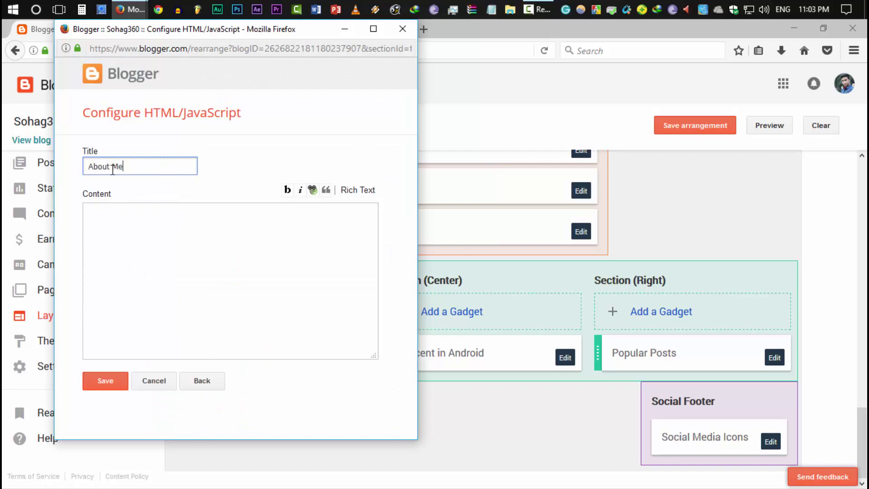
- Paste the copied About Me page HTML as the gadget's content and save the gadget
{"action": "left_click", "coordinate": [324, 303]}
{"action": "key", "text": "ctrl+v"}
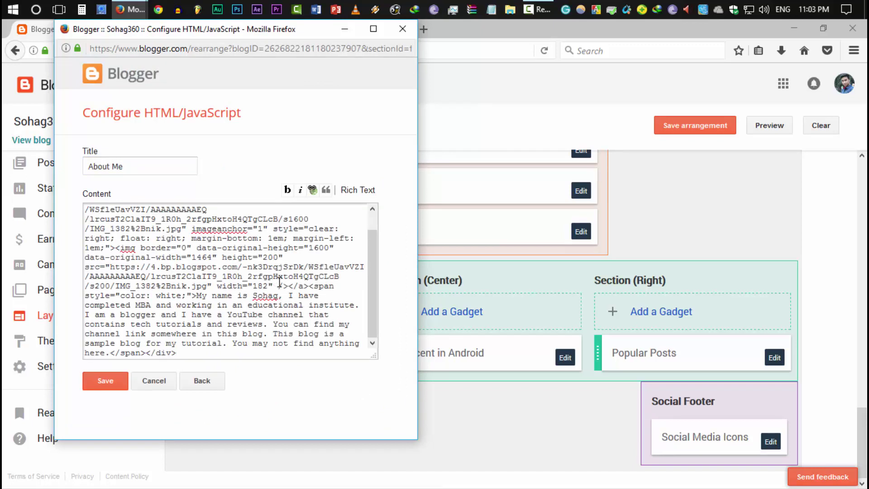
{"action": "scroll", "coordinate": [288, 286], "scroll_direction": "up", "scroll_amount": 1}
{"action": "scroll", "coordinate": [289, 286], "scroll_direction": "down", "scroll_amount": 1}
{"action": "left_click", "coordinate": [96, 382]}
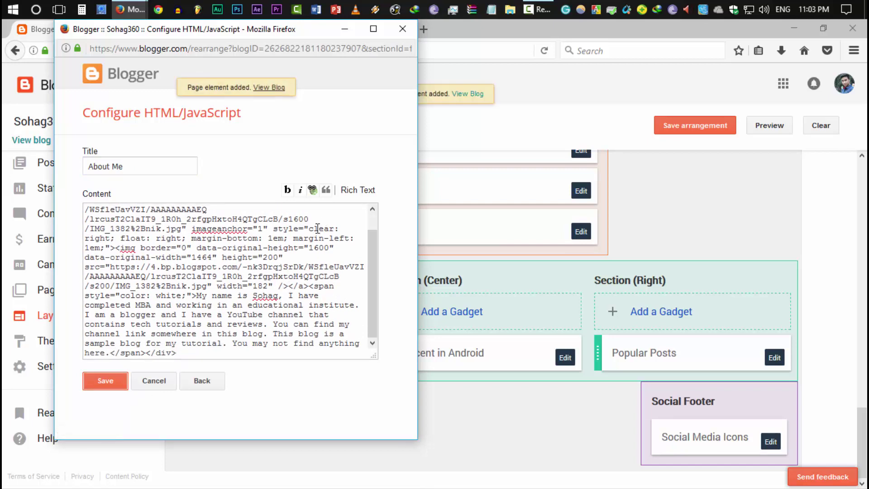
- View the live blog and examine the About Me section in its footer
{"action": "left_click", "coordinate": [475, 95]}
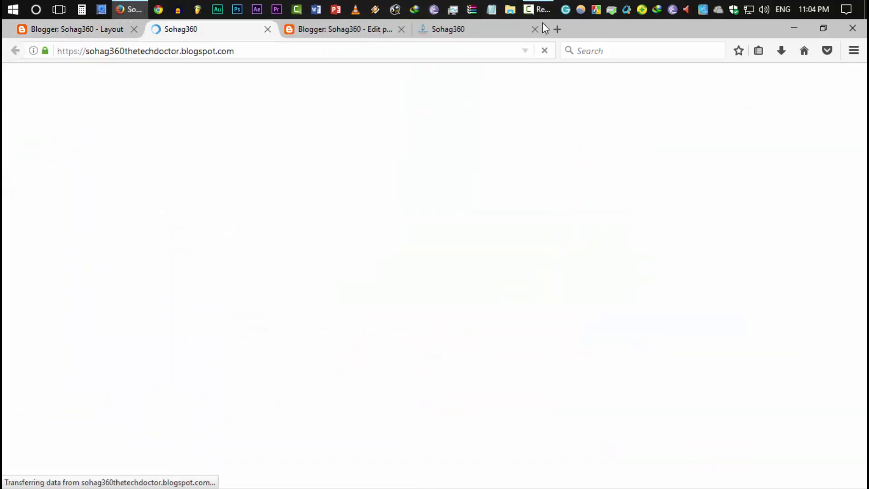
{"action": "scroll", "coordinate": [13, 339], "scroll_direction": "down", "scroll_amount": 15}
{"action": "scroll", "coordinate": [13, 339], "scroll_direction": "down", "scroll_amount": 7}
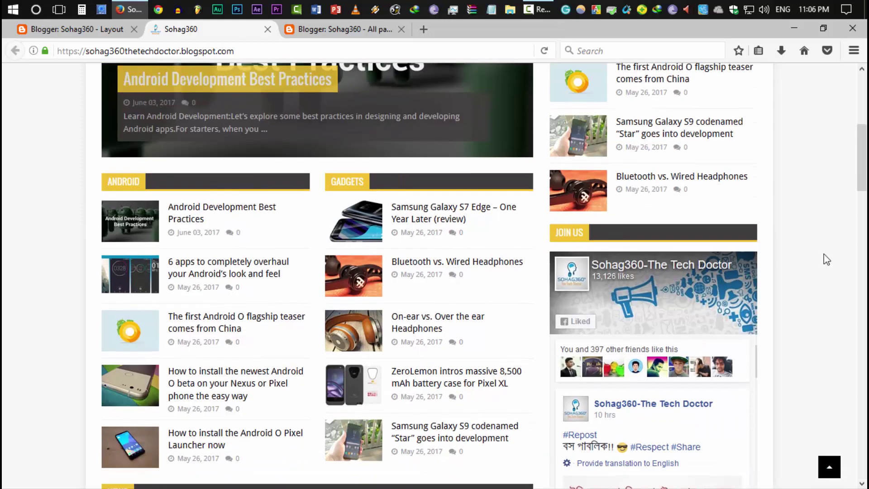
{"action": "scroll", "coordinate": [815, 276], "scroll_direction": "down", "scroll_amount": 15}
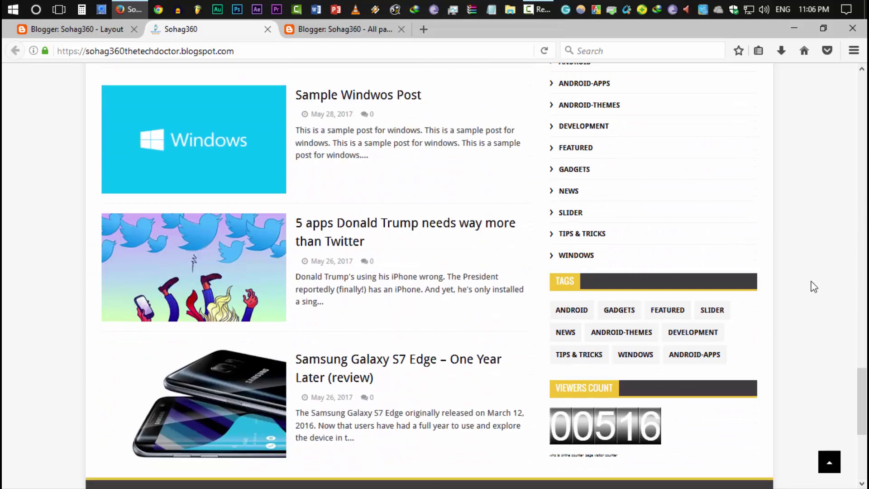
{"action": "scroll", "coordinate": [815, 286], "scroll_direction": "down", "scroll_amount": 5}
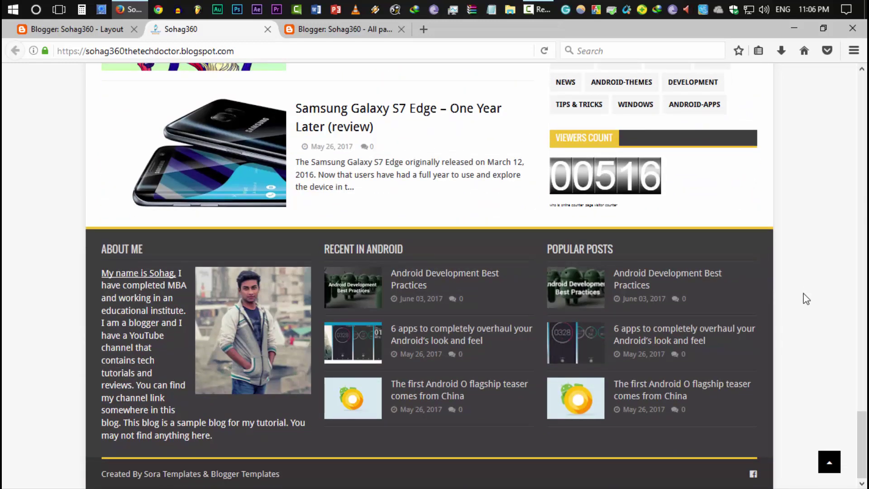
{"action": "scroll", "coordinate": [7, 389], "scroll_direction": "up", "scroll_amount": 6}
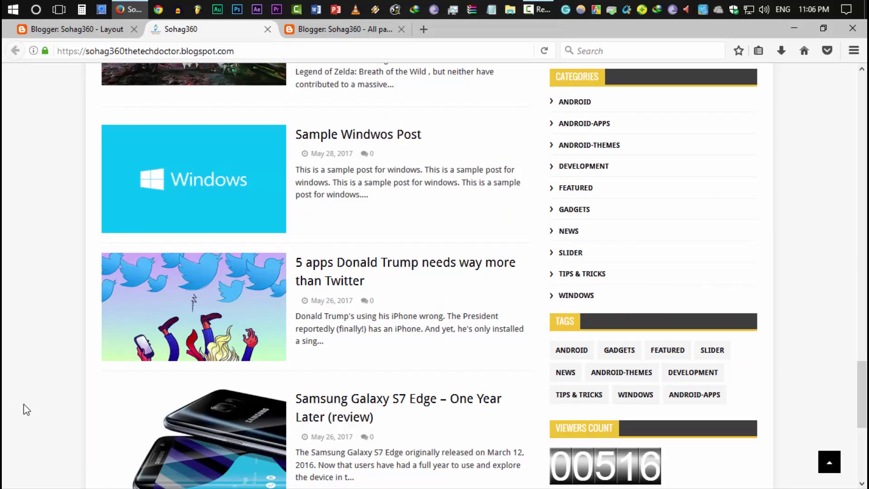